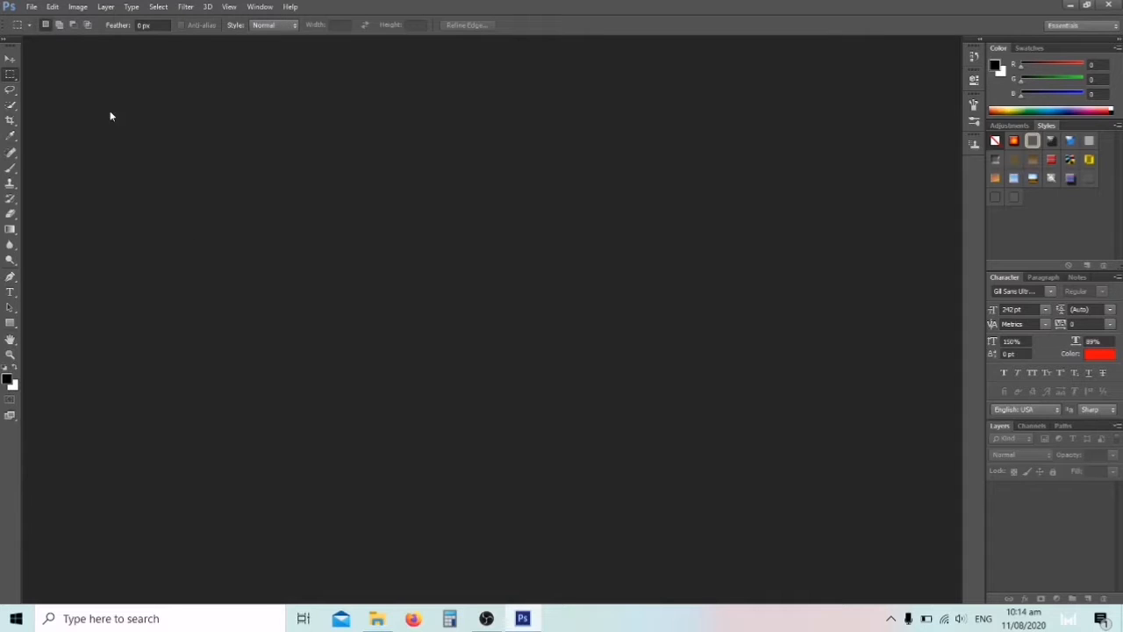
# Step: Open the school photo IMG_20191217_123344 from the LAS folder
pyautogui.click(31, 8)
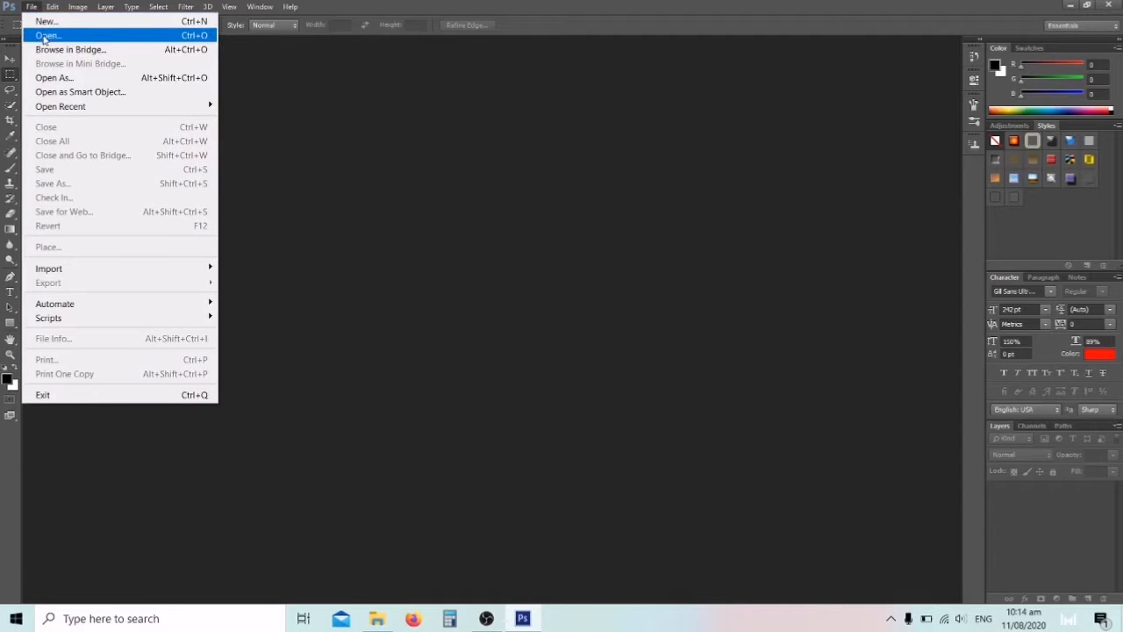
pyautogui.click(43, 36)
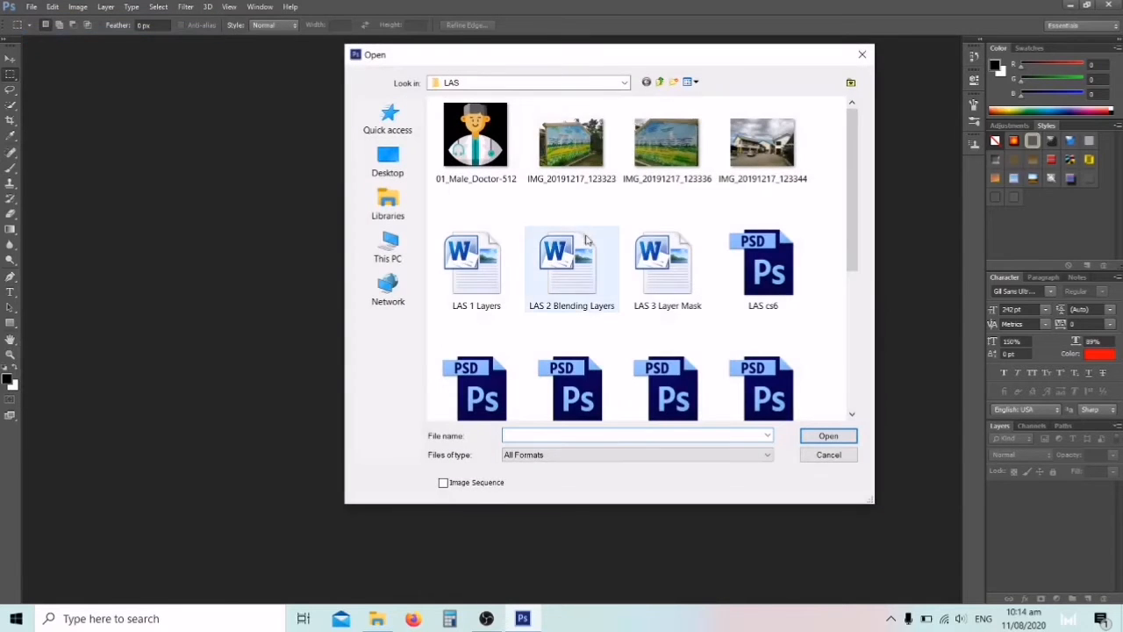
pyautogui.click(750, 167)
pyautogui.click(845, 436)
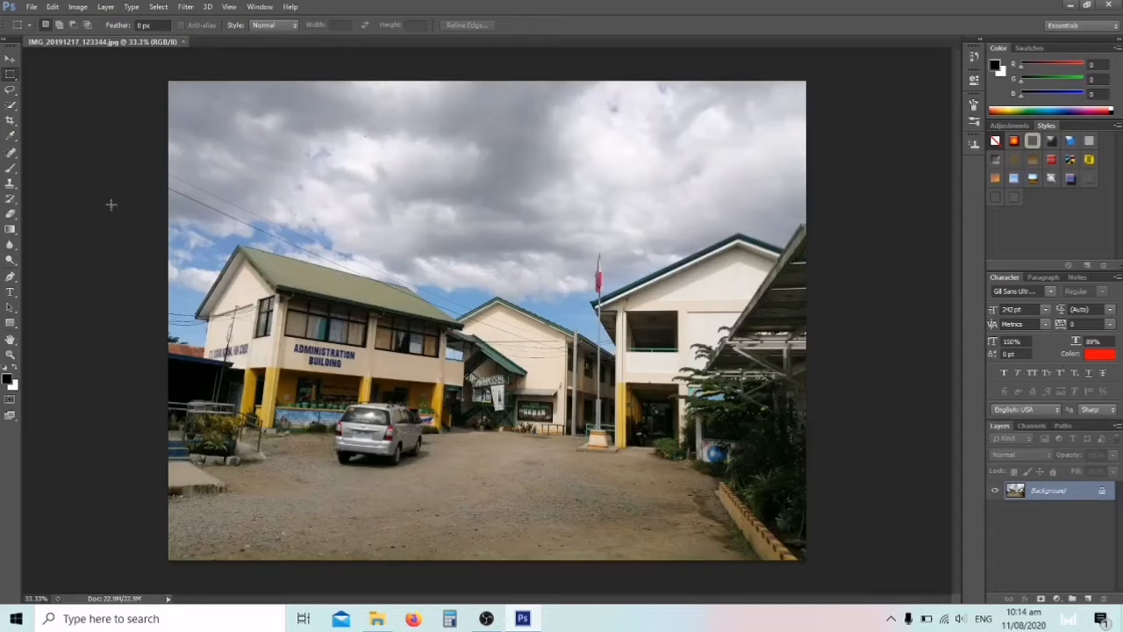
# Step: Choose the Eraser tool and convert the locked background into a normal layer named Layer 0
pyautogui.click(10, 213)
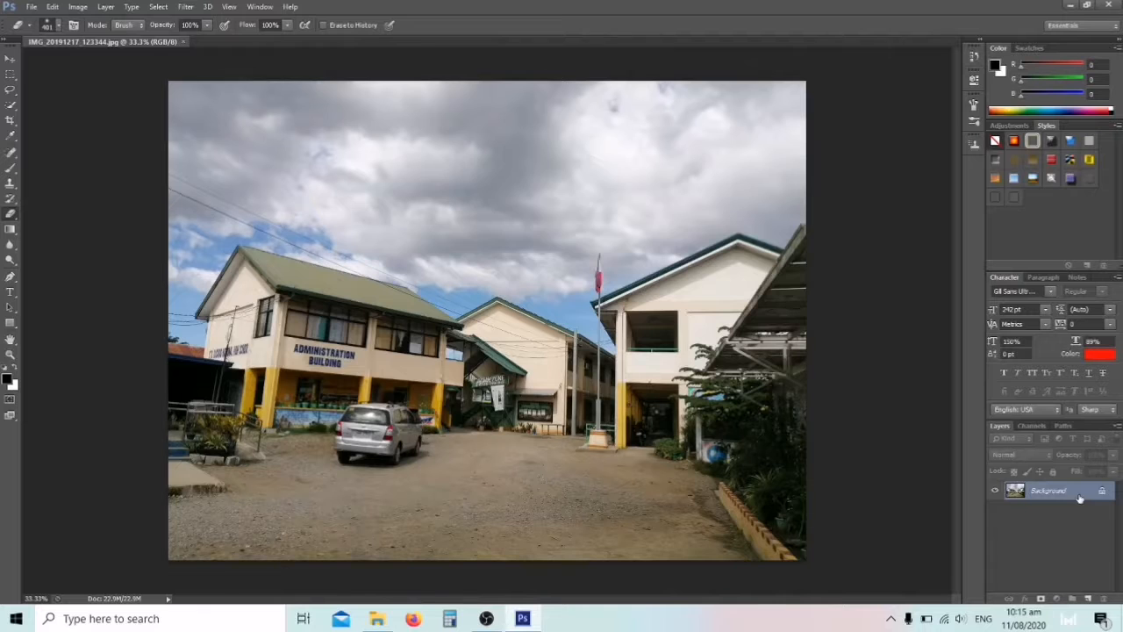
pyautogui.doubleClick(1044, 448)
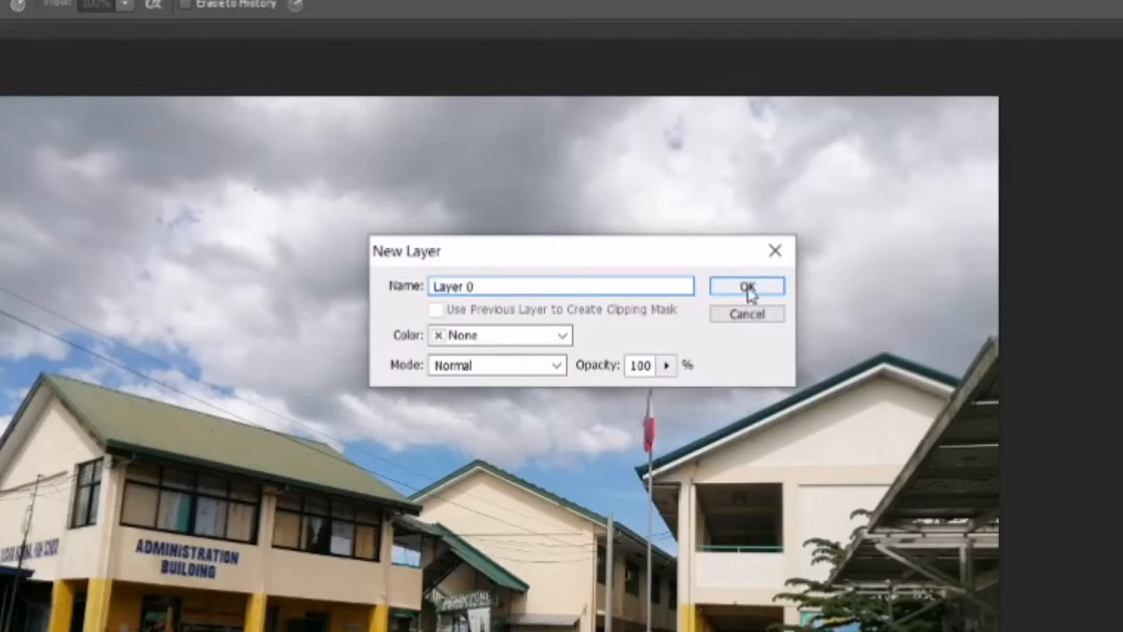
pyautogui.click(658, 194)
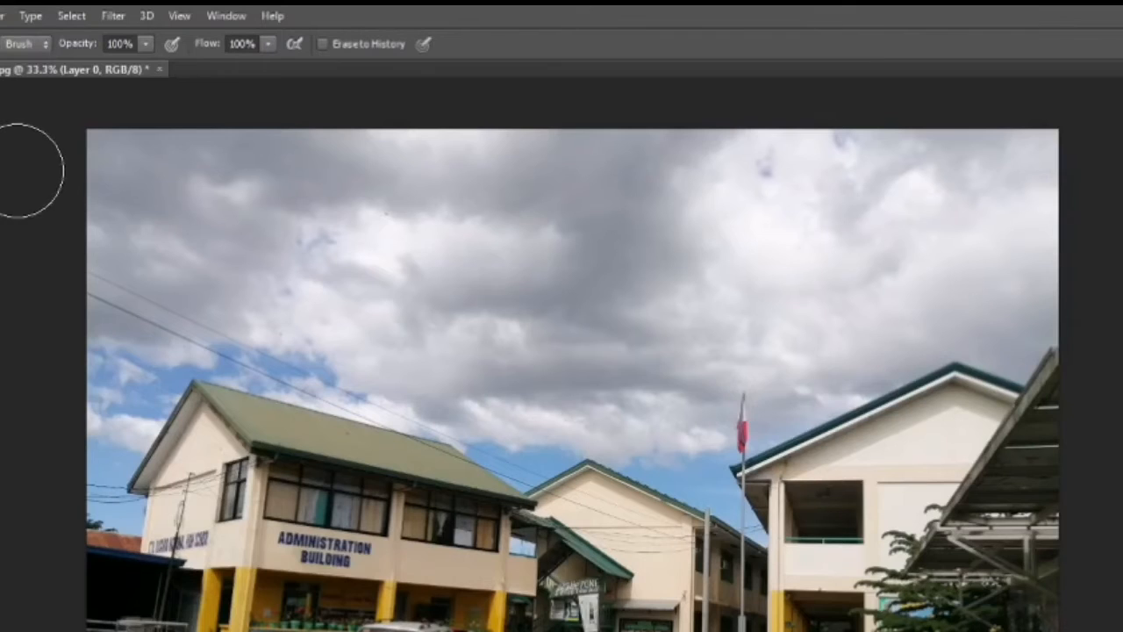
# Step: Erase the cloudy sky above the school buildings directly on Layer 0
pyautogui.moveTo(128, 107); pyautogui.dragTo(464, 109)
pyautogui.moveTo(538, 173)
pyautogui.mouseDown()
pyautogui.moveTo(1073, 183)
pyautogui.moveTo(1039, 235)
pyautogui.moveTo(1005, 236)
pyautogui.moveTo(903, 230)
pyautogui.moveTo(711, 187)
pyautogui.moveTo(470, 165)
pyautogui.moveTo(98, 181)
pyautogui.mouseUp()
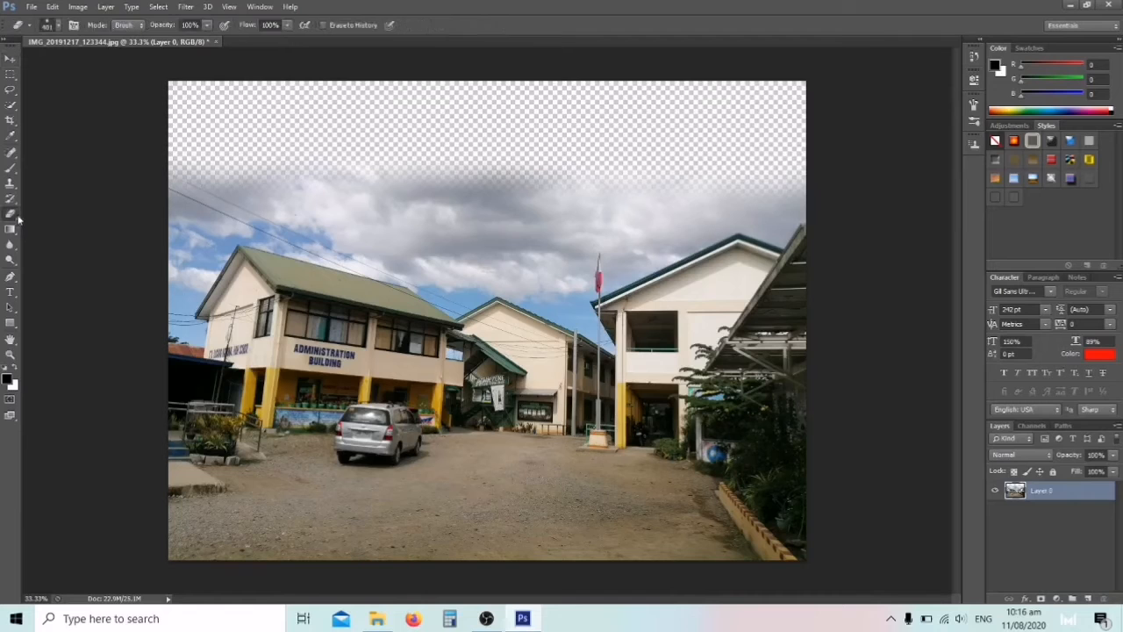
pyautogui.moveTo(175, 158)
pyautogui.mouseDown()
pyautogui.moveTo(554, 200)
pyautogui.moveTo(779, 195)
pyautogui.moveTo(597, 233)
pyautogui.moveTo(464, 238)
pyautogui.moveTo(206, 211)
pyautogui.moveTo(185, 219)
pyautogui.mouseUp()
pyautogui.moveTo(443, 228)
pyautogui.mouseDown()
pyautogui.moveTo(551, 251)
pyautogui.moveTo(619, 241)
pyautogui.moveTo(729, 201)
pyautogui.moveTo(815, 127)
pyautogui.mouseUp()
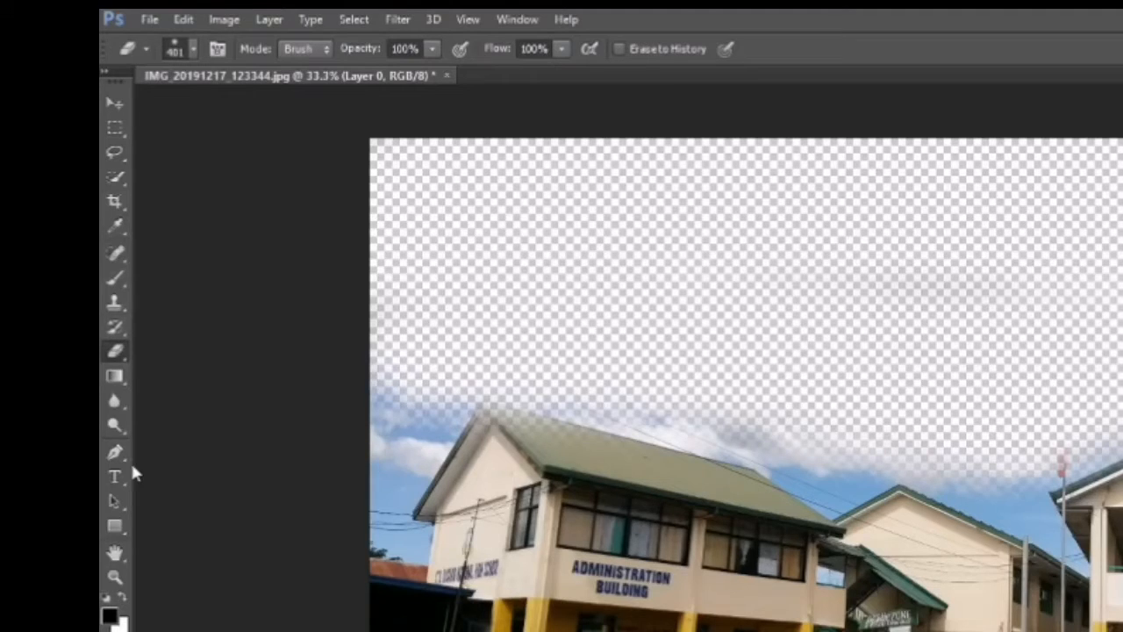
# Step: Add the red text "Alma Mater" over the ground and shift it slightly down and left to centre it below the buildings
pyautogui.click(123, 475)
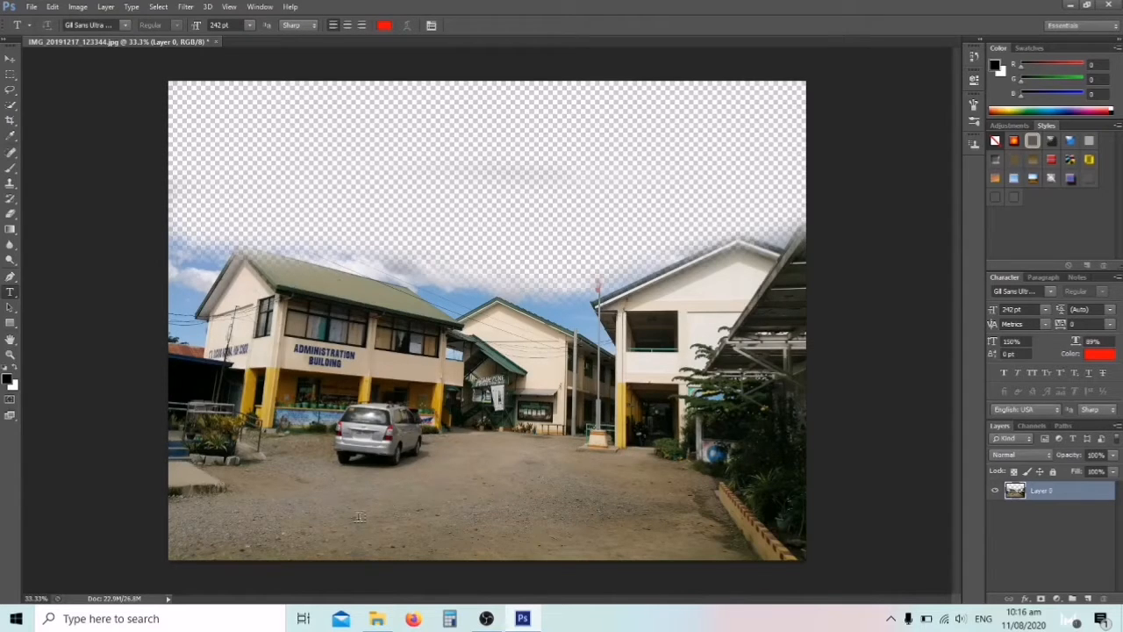
pyautogui.click(401, 513)
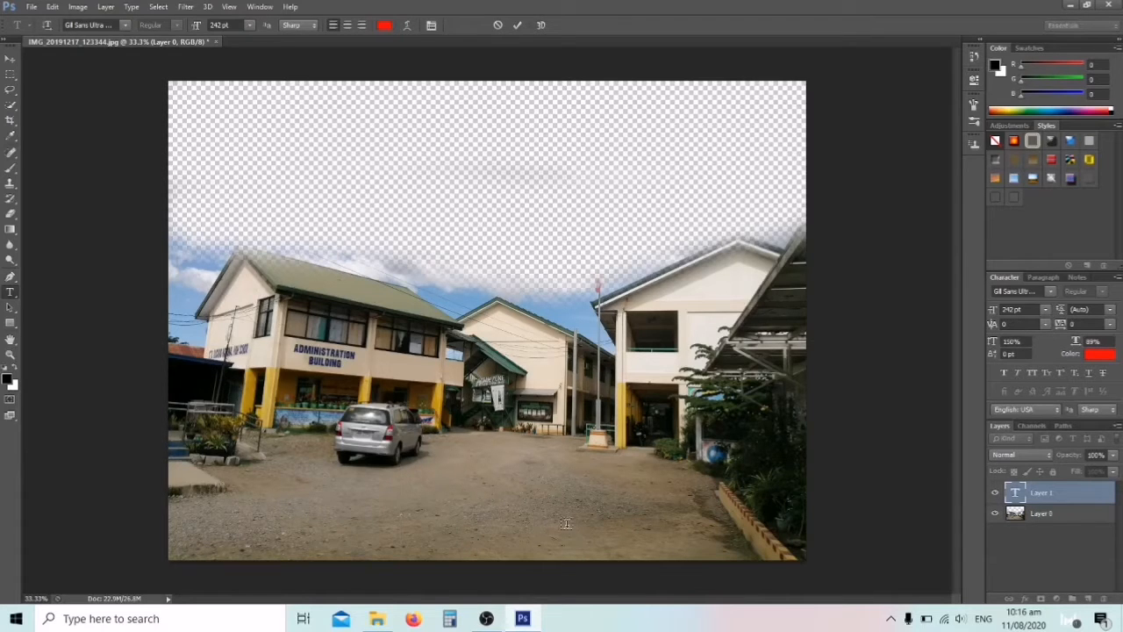
pyautogui.write('AI')
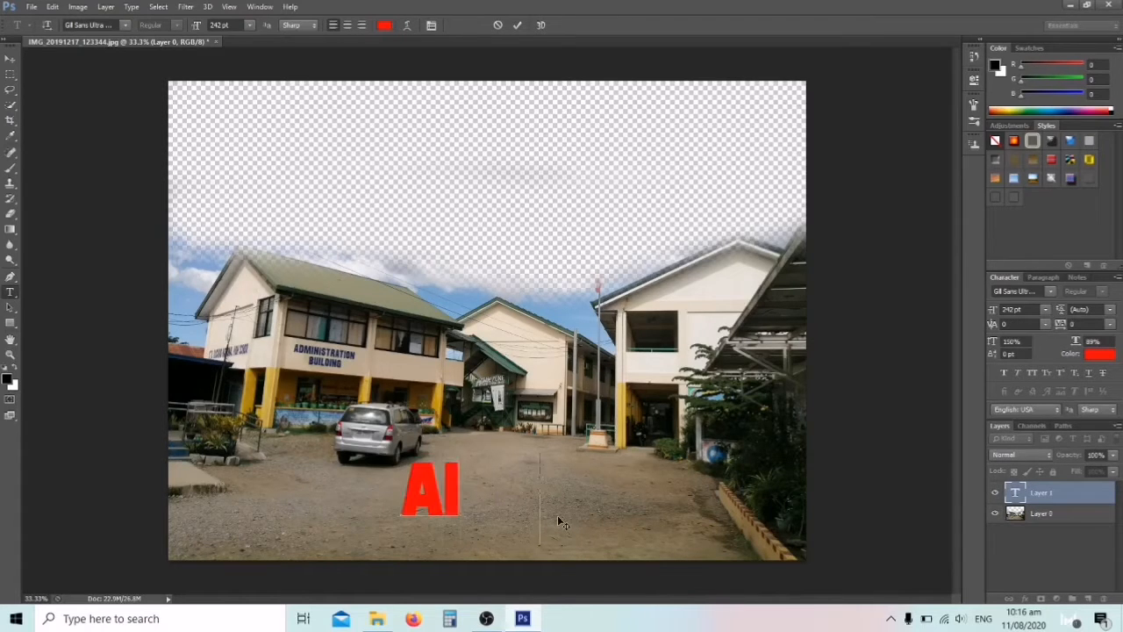
pyautogui.write('ma Ma')
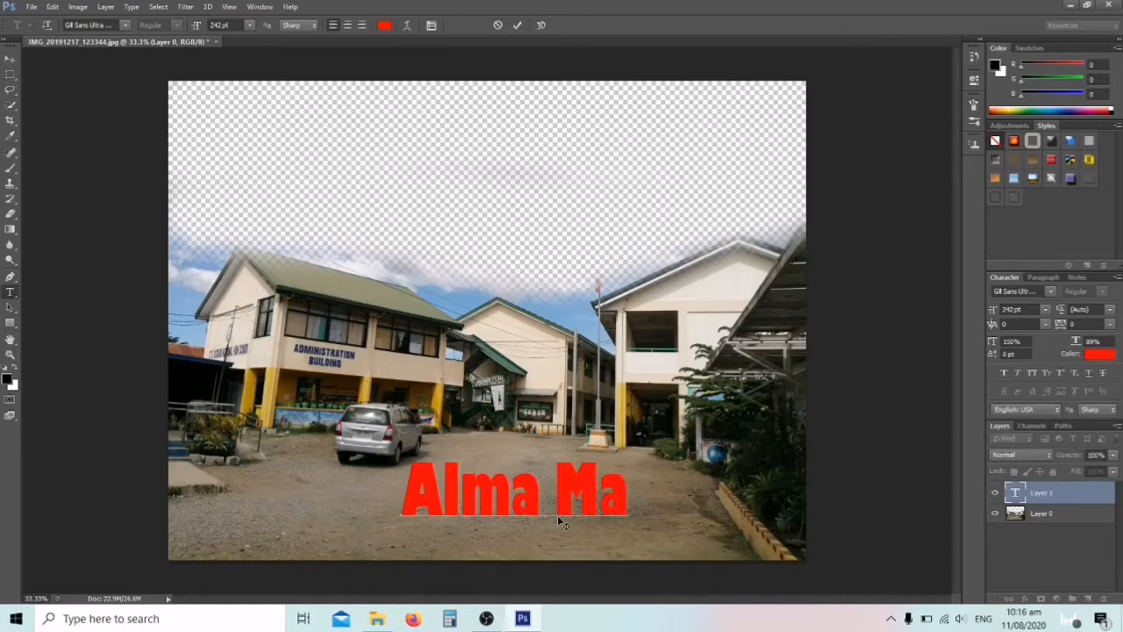
pyautogui.write('ter')
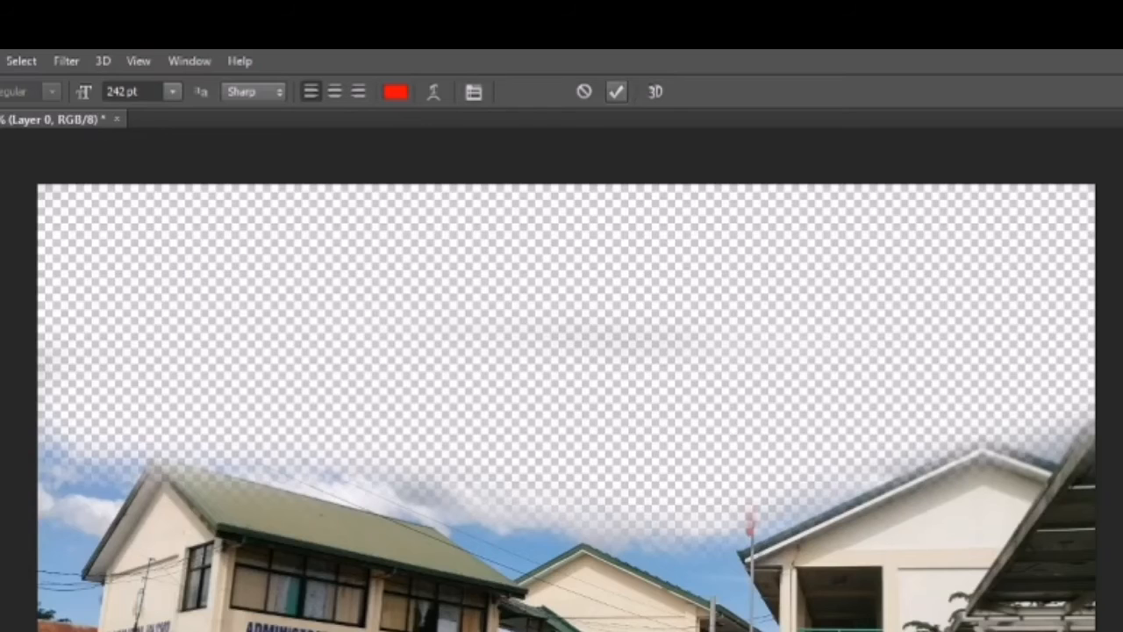
pyautogui.click(517, 25)
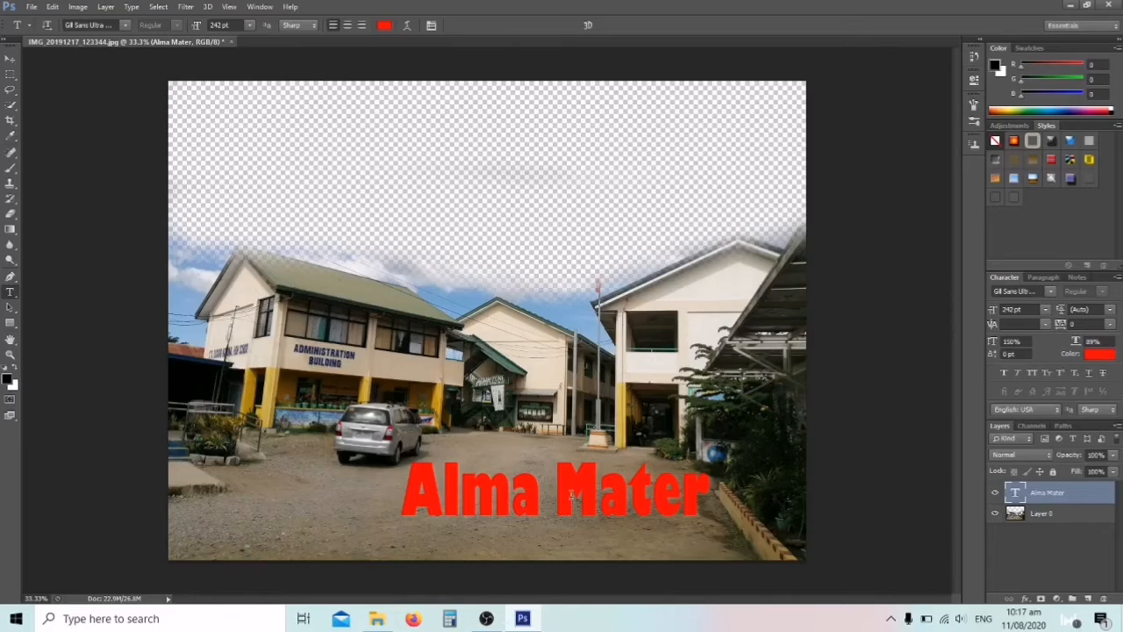
pyautogui.press('v')
pyautogui.moveTo(574, 505); pyautogui.dragTo(521, 524)
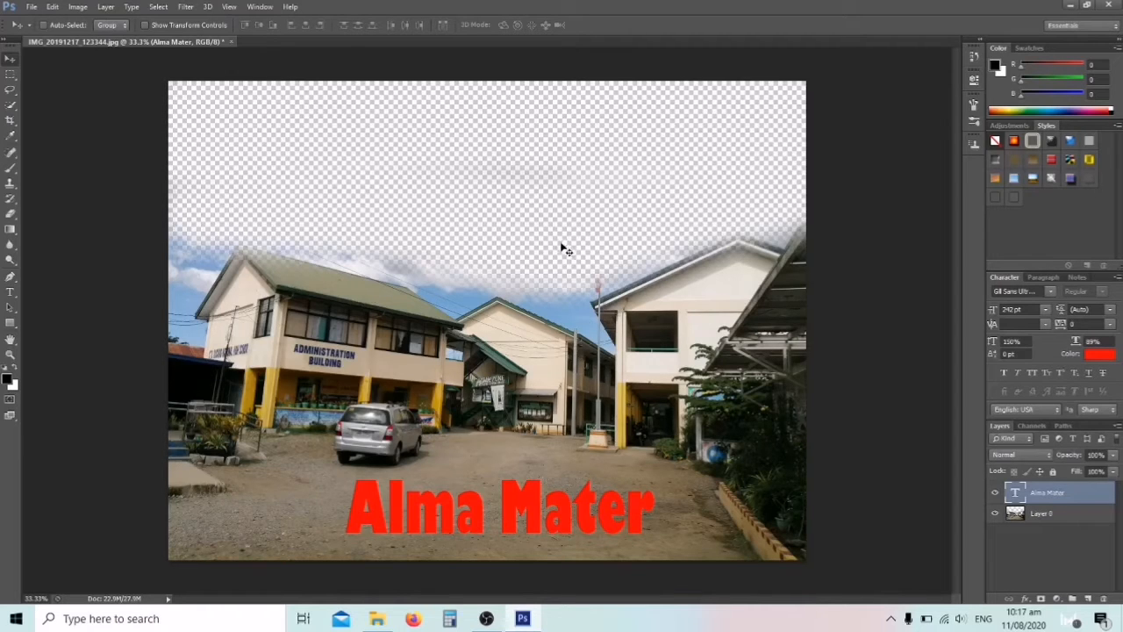
pyautogui.click(253, 6)
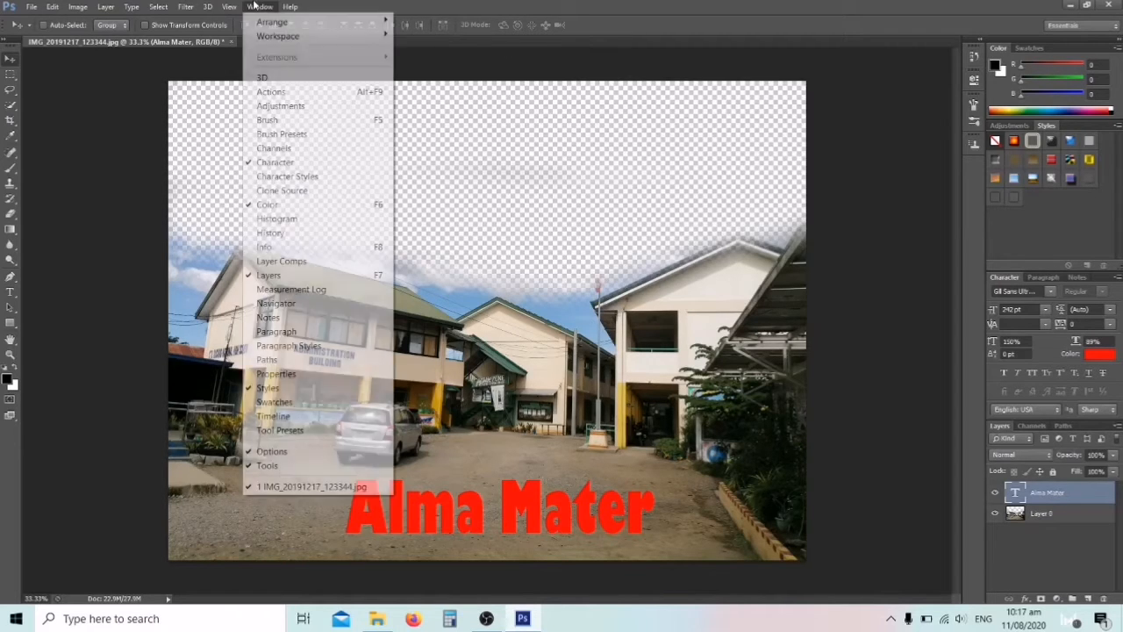
pyautogui.click(132, 199)
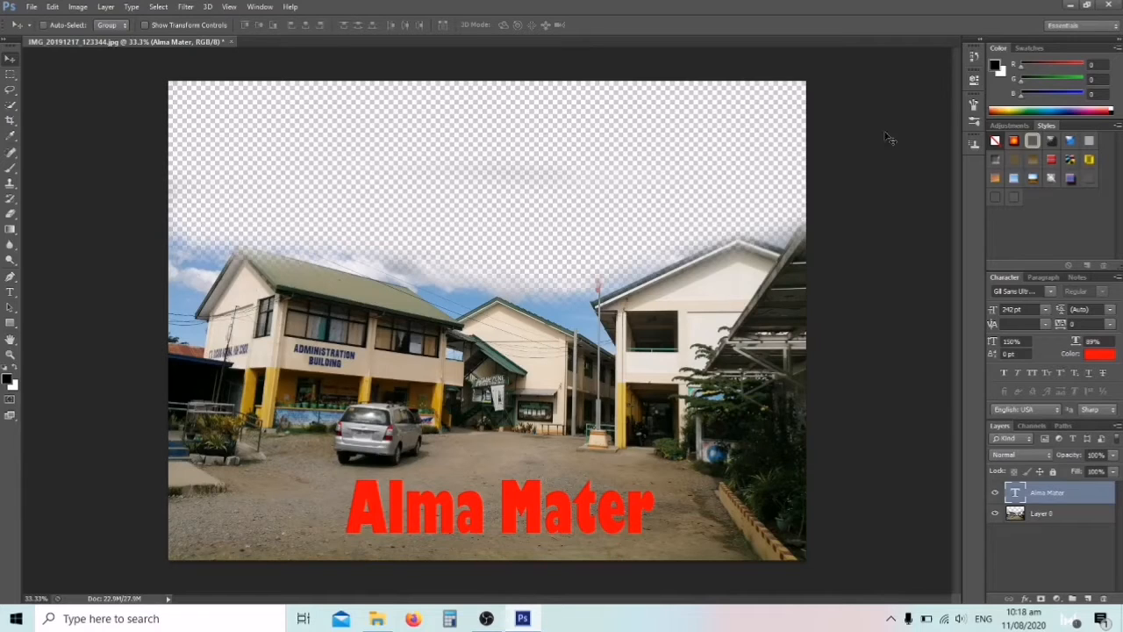
# Step: Close the edited photo without saving and reopen the original IMG_20191217_123344
pyautogui.click(231, 42)
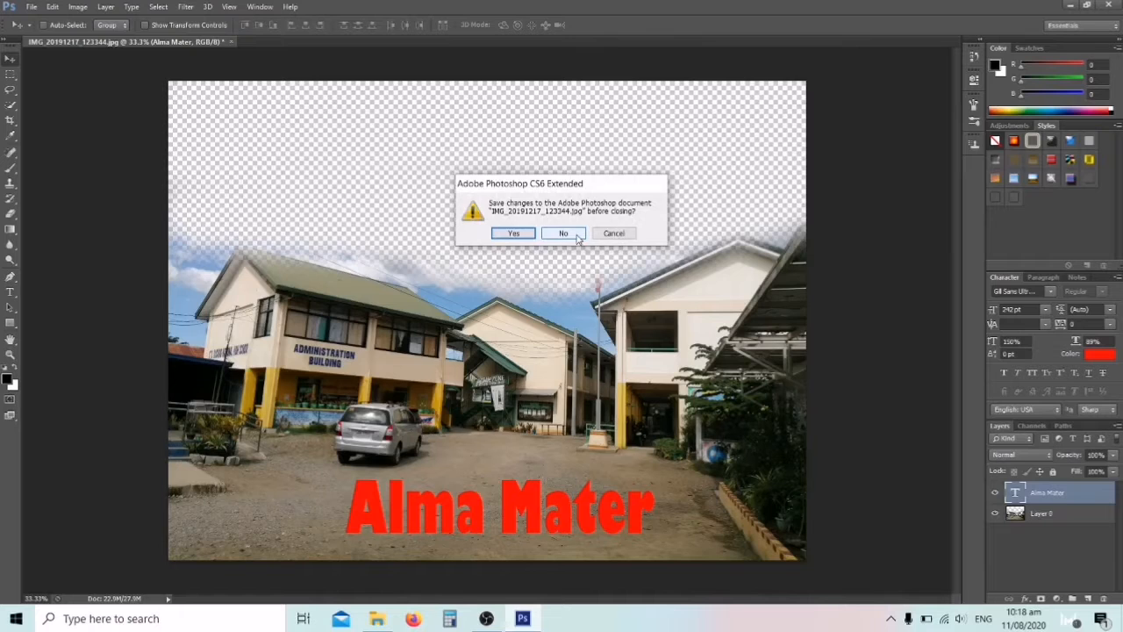
pyautogui.click(563, 234)
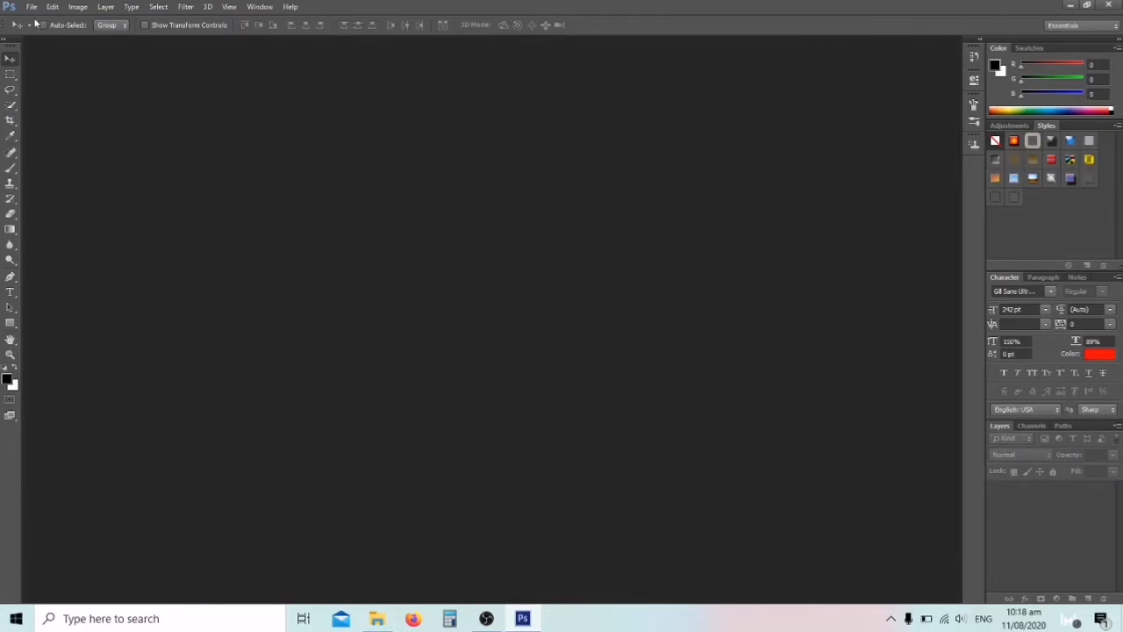
pyautogui.click(32, 7)
pyautogui.click(39, 33)
pyautogui.click(763, 158)
pyautogui.click(828, 436)
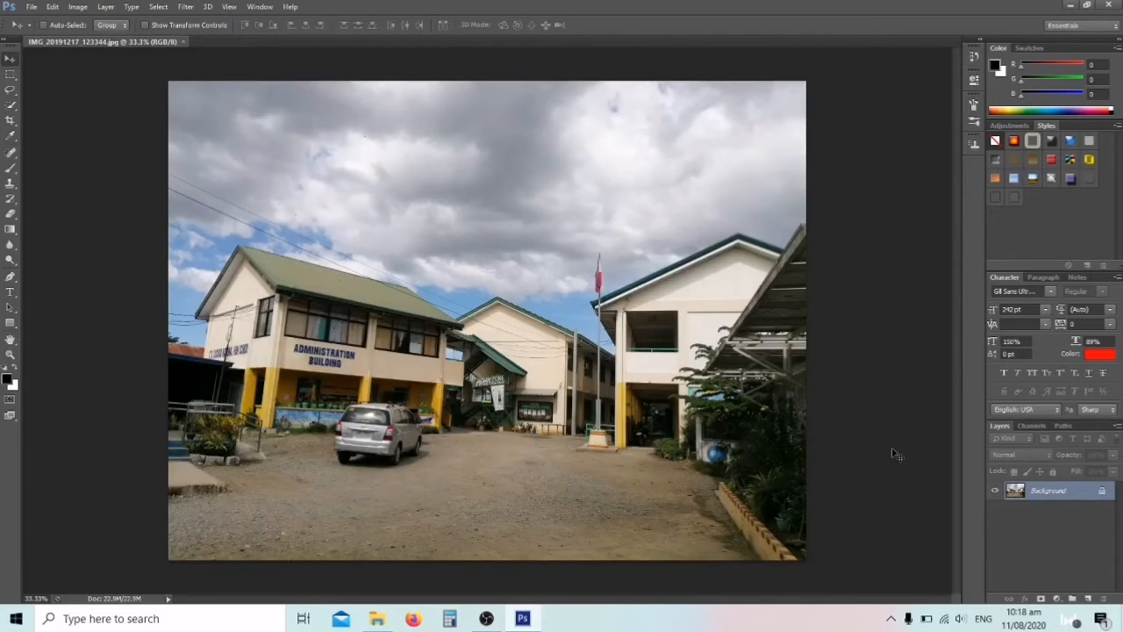
# Step: Convert the locked background into Layer 0, add a layer mask to it and make the mask active
pyautogui.doubleClick(1079, 492)
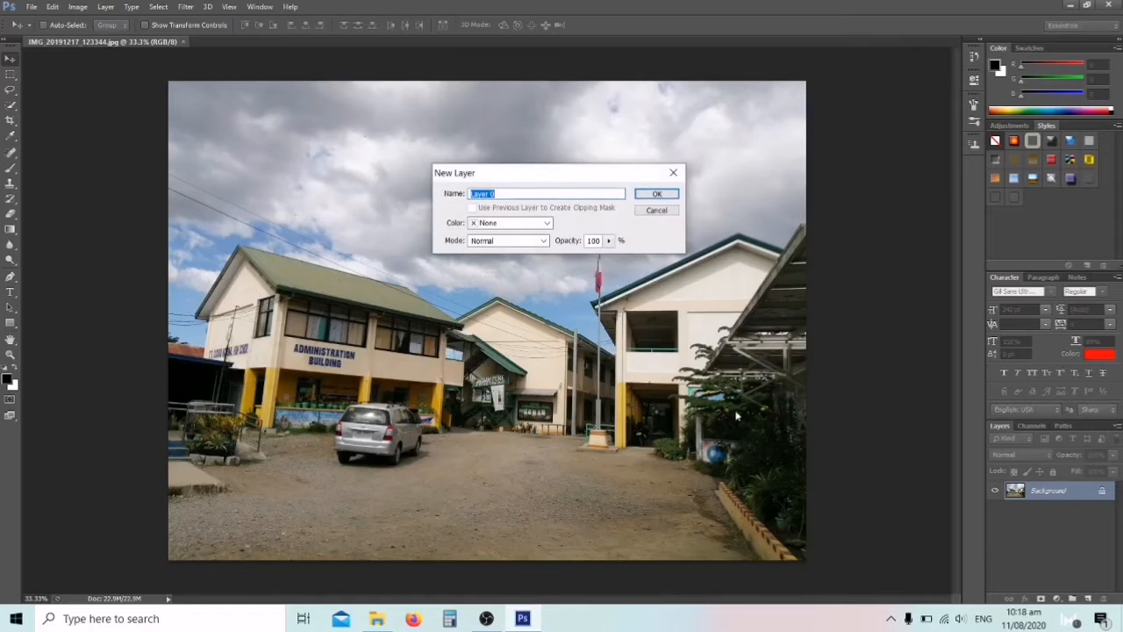
pyautogui.click(656, 194)
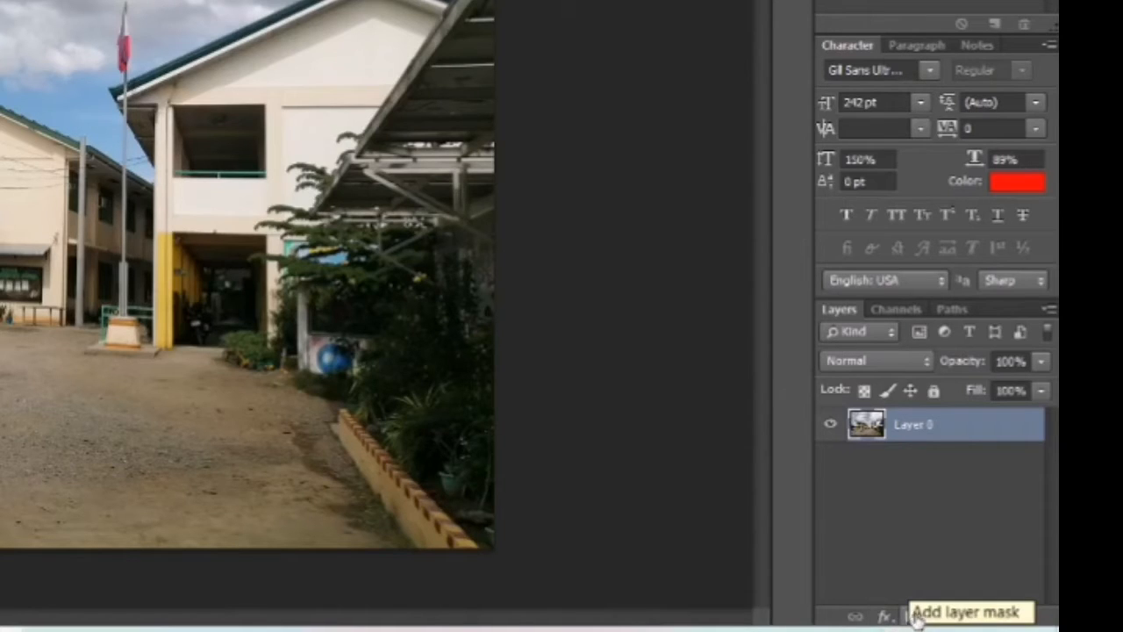
pyautogui.click(912, 617)
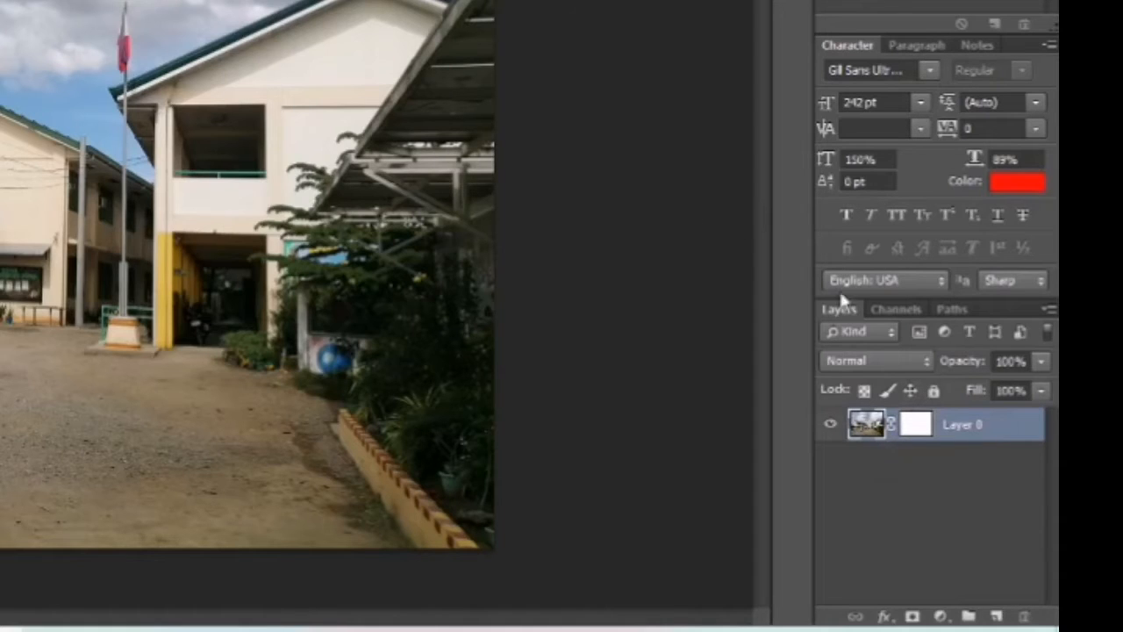
pyautogui.click(911, 427)
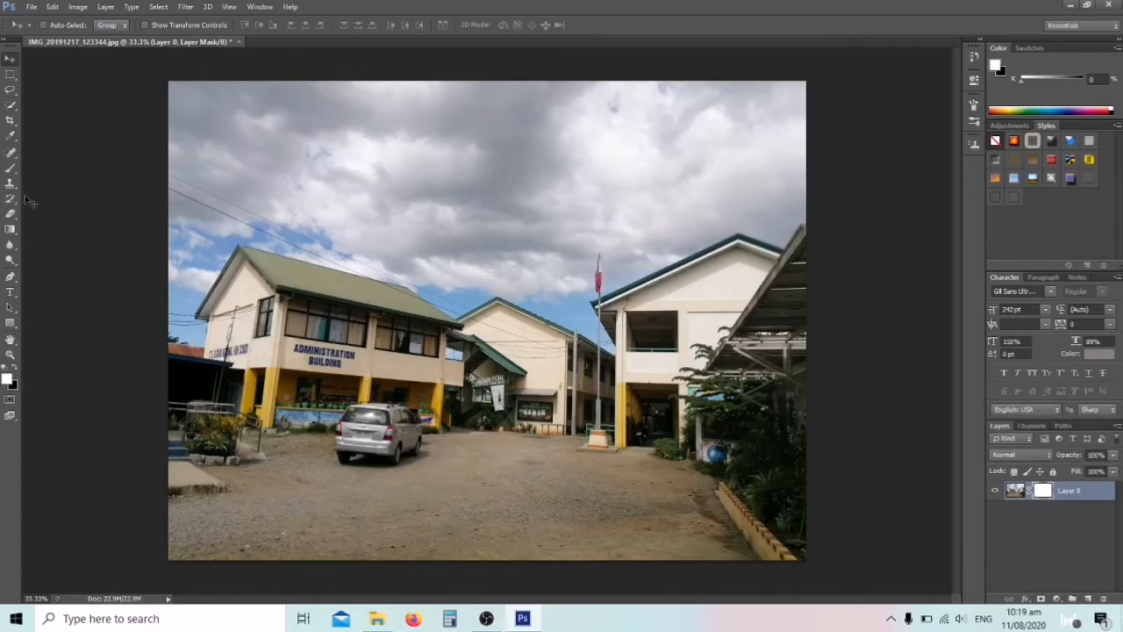
# Step: Hide the sky above the school buildings by erasing on Layer 0's mask with the Eraser tool
pyautogui.click(10, 214)
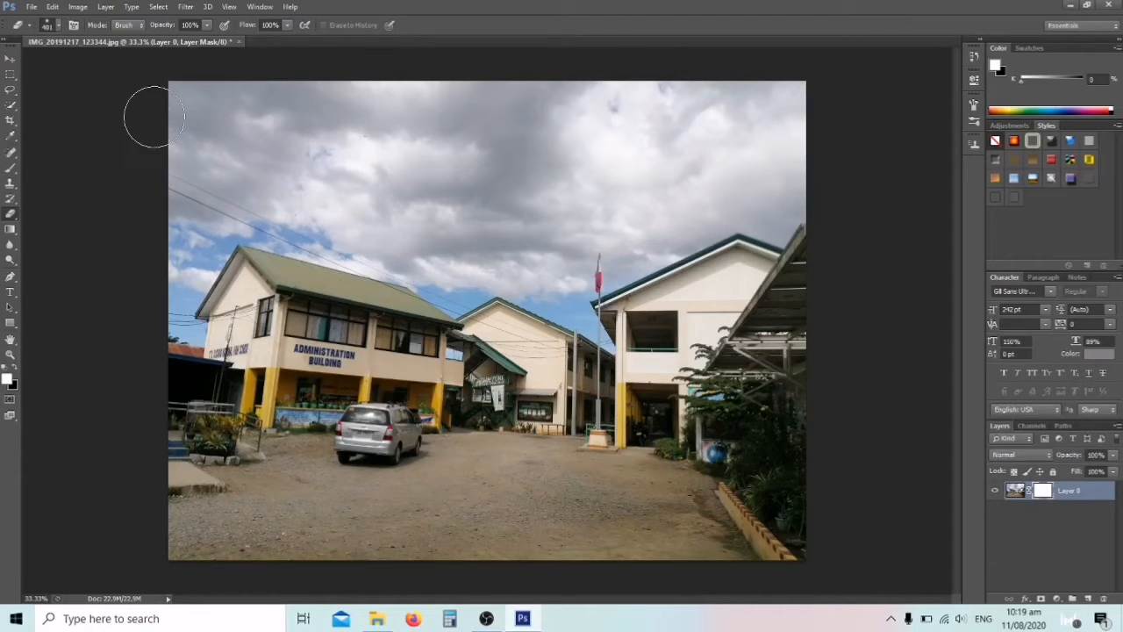
pyautogui.moveTo(143, 104)
pyautogui.mouseDown()
pyautogui.moveTo(489, 97)
pyautogui.moveTo(711, 114)
pyautogui.moveTo(821, 103)
pyautogui.moveTo(273, 146)
pyautogui.moveTo(157, 128)
pyautogui.moveTo(414, 182)
pyautogui.moveTo(819, 174)
pyautogui.moveTo(627, 210)
pyautogui.moveTo(510, 214)
pyautogui.moveTo(164, 168)
pyautogui.moveTo(506, 218)
pyautogui.moveTo(563, 243)
pyautogui.moveTo(717, 197)
pyautogui.moveTo(648, 193)
pyautogui.moveTo(591, 246)
pyautogui.moveTo(164, 186)
pyautogui.moveTo(173, 186)
pyautogui.moveTo(165, 150)
pyautogui.mouseUp()
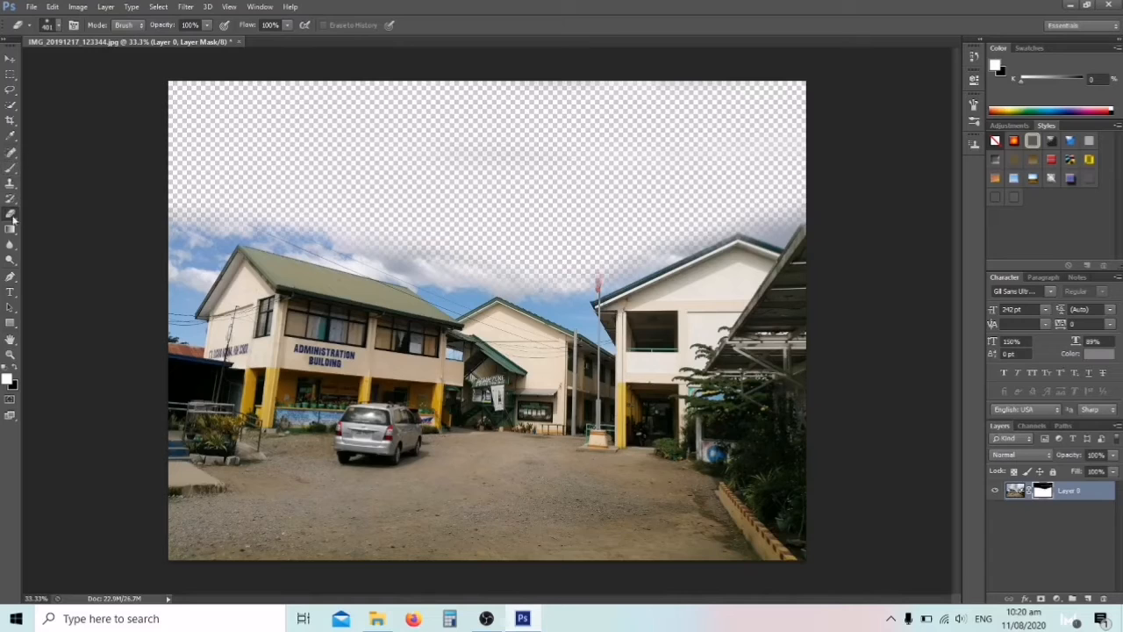
# Step: Add the red text "Alma Mater" on the driveway and move it down and left, to the centre of the foreground
pyautogui.click(12, 291)
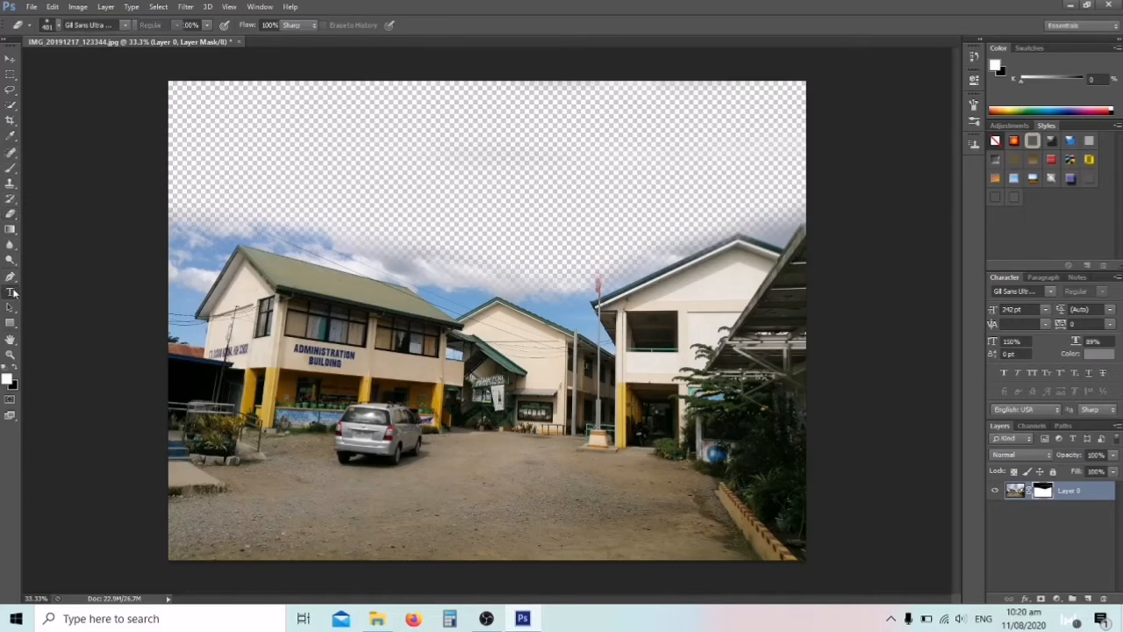
pyautogui.click(422, 504)
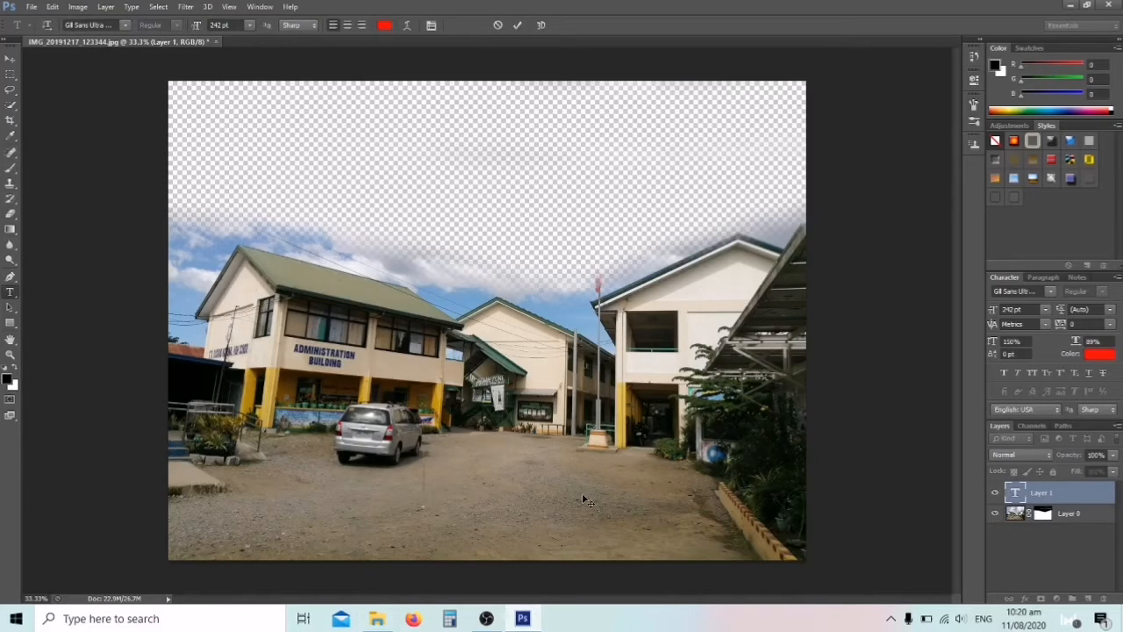
pyautogui.write('A')
pyautogui.write('I')
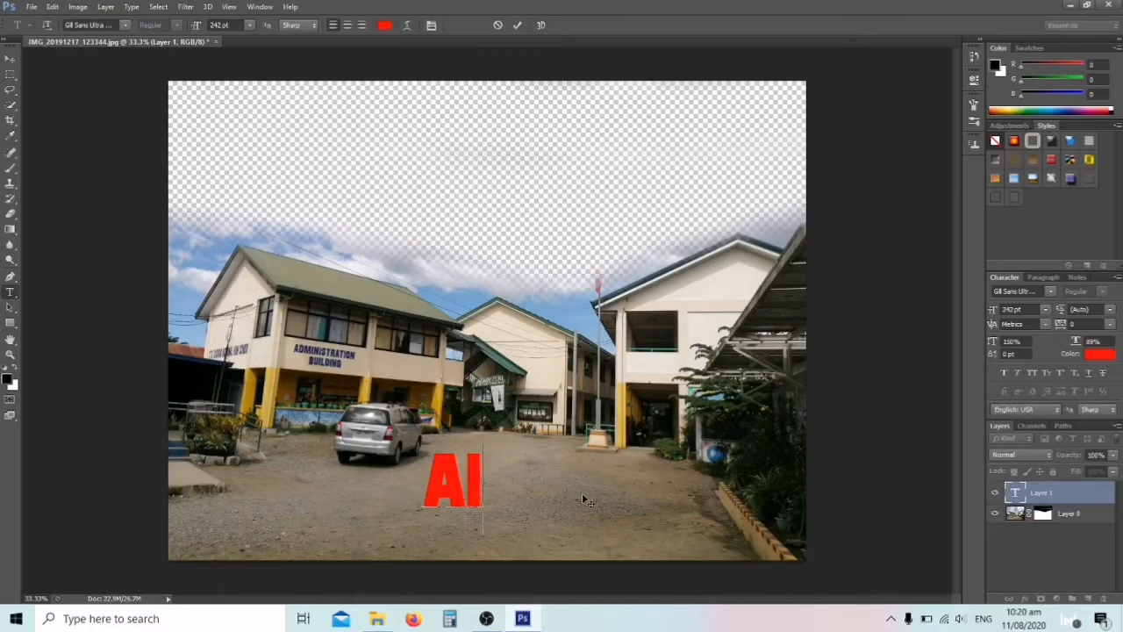
pyautogui.write('ma Mater')
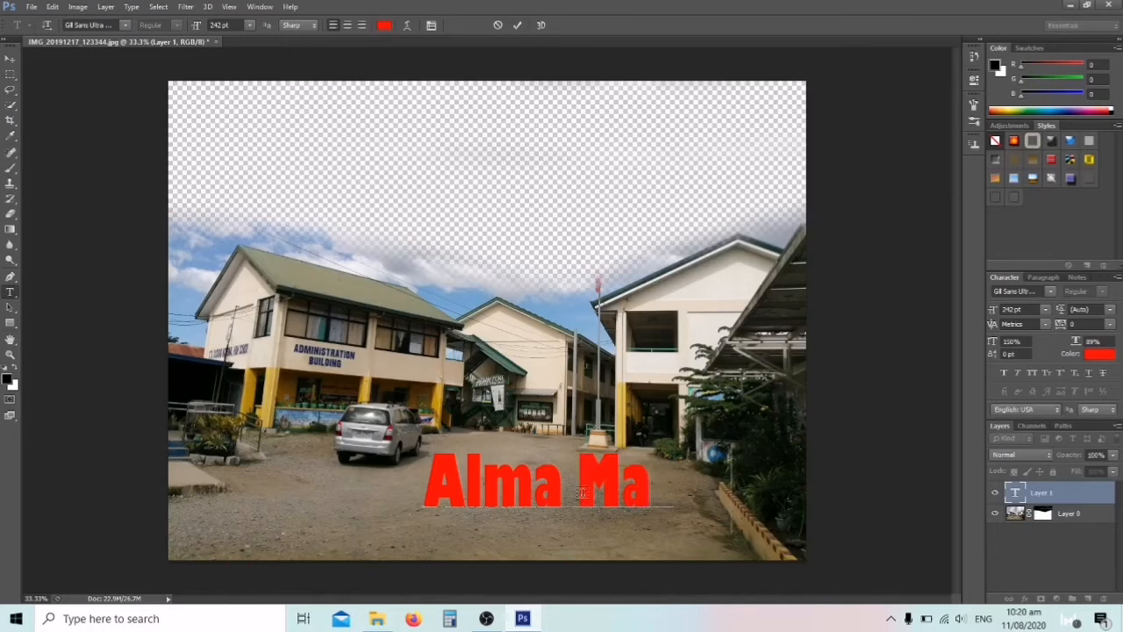
pyautogui.click(516, 25)
pyautogui.press('v')
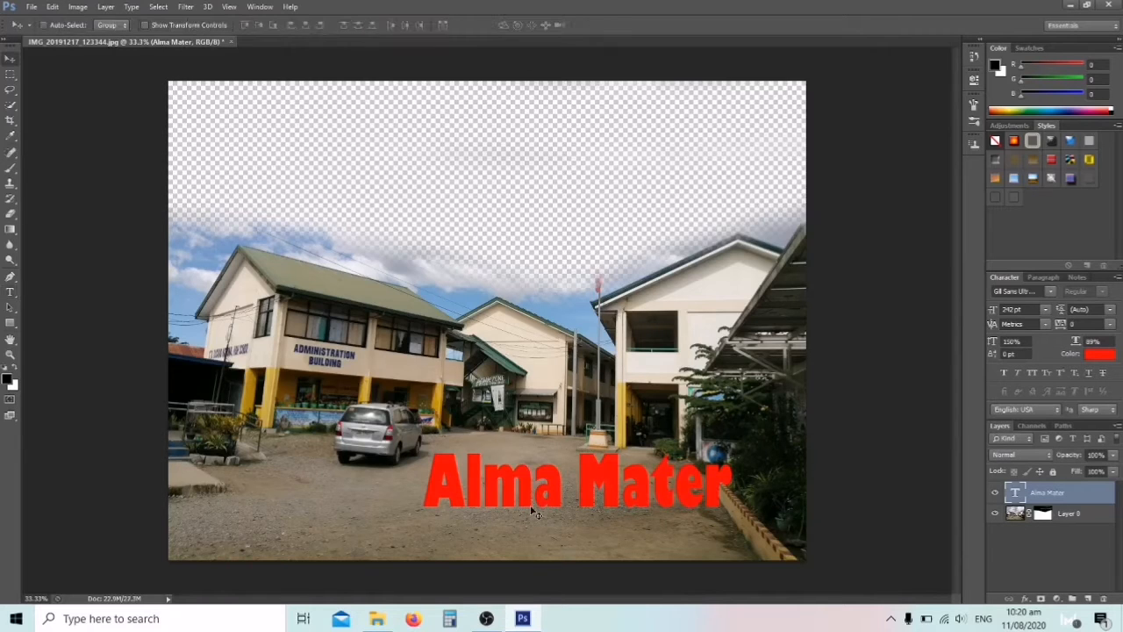
pyautogui.moveTo(536, 512); pyautogui.dragTo(443, 541)
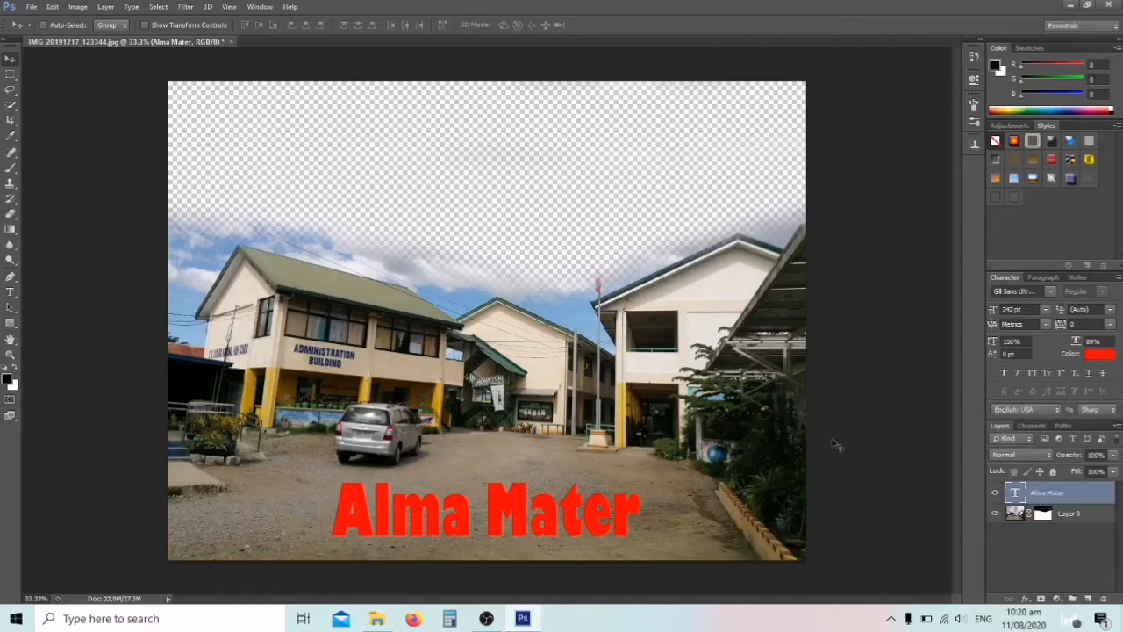
# Step: Delete the layer mask from Layer 0 to restore the full photo
pyautogui.click(1072, 514)
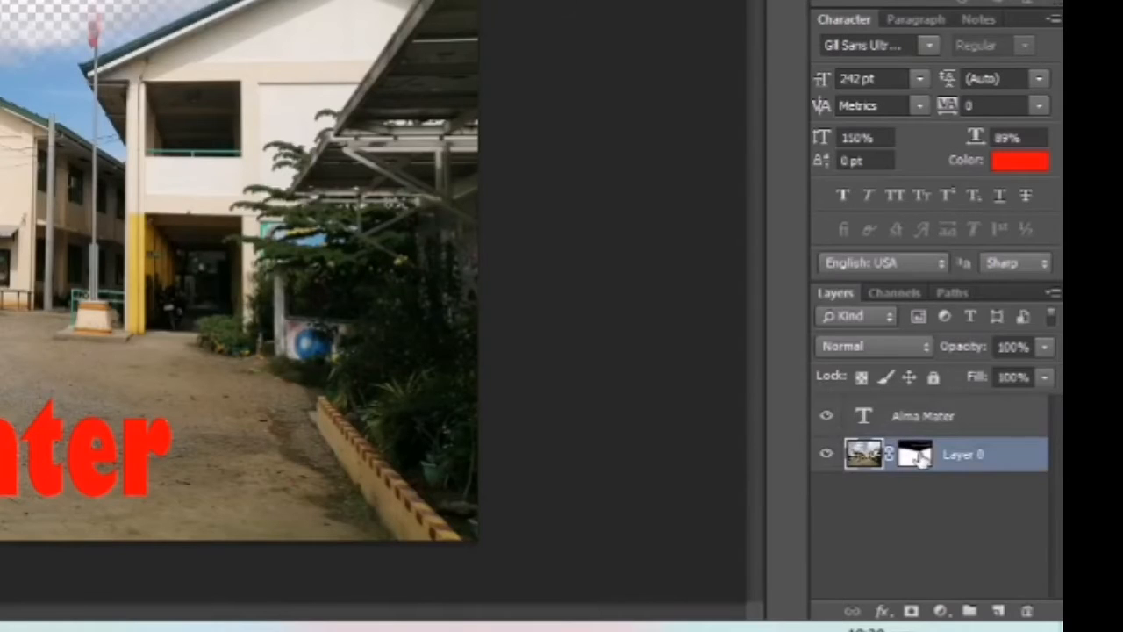
pyautogui.click(1042, 513)
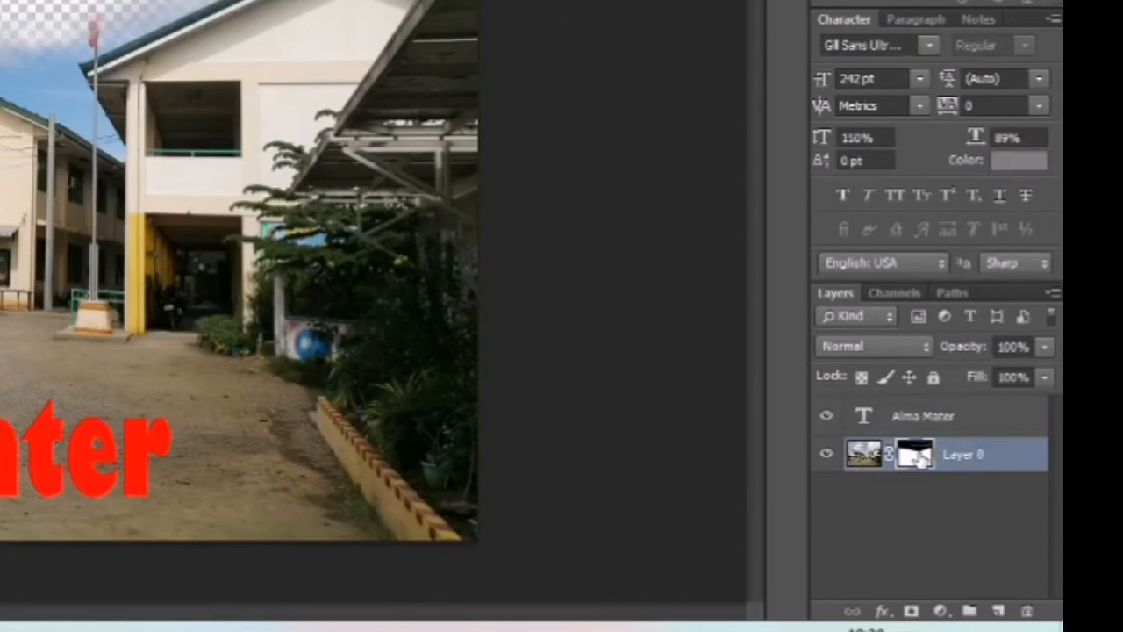
pyautogui.rightClick(918, 458)
pyautogui.click(820, 258)
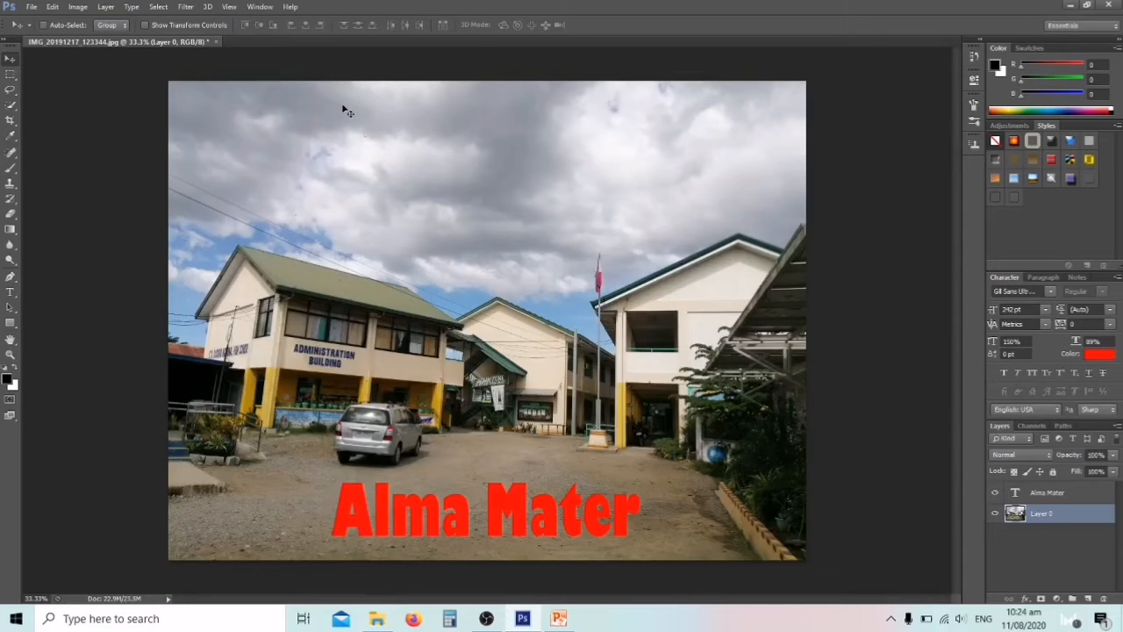
# Step: Close the edited school photo without saving and open IMG_20191217_123336 and IMG_20191217_123344 together
pyautogui.click(217, 42)
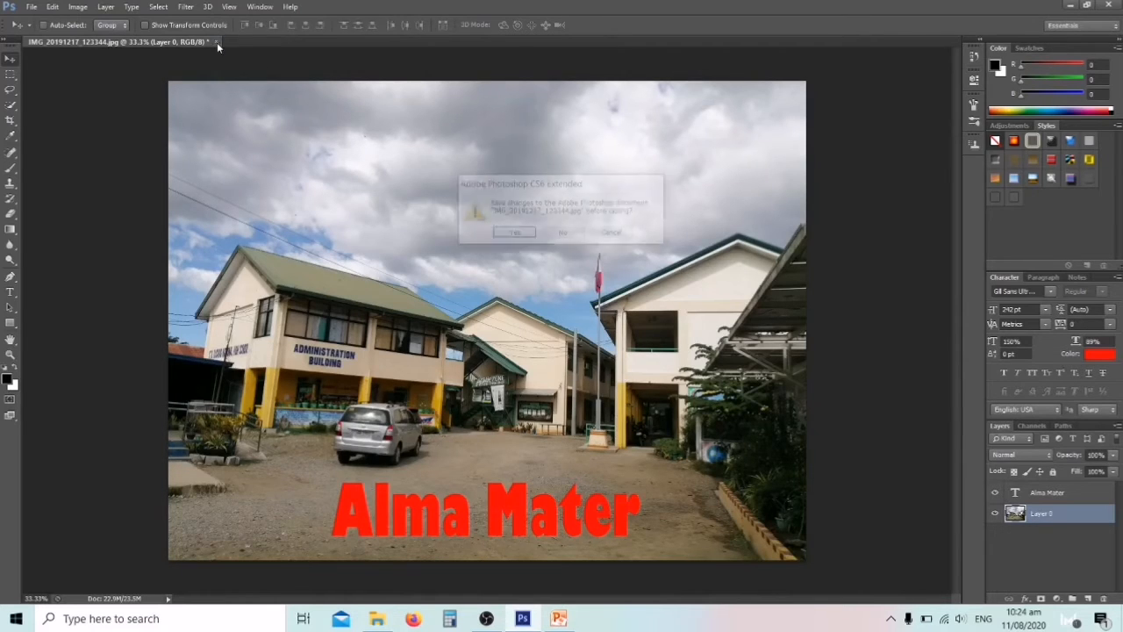
pyautogui.click(564, 232)
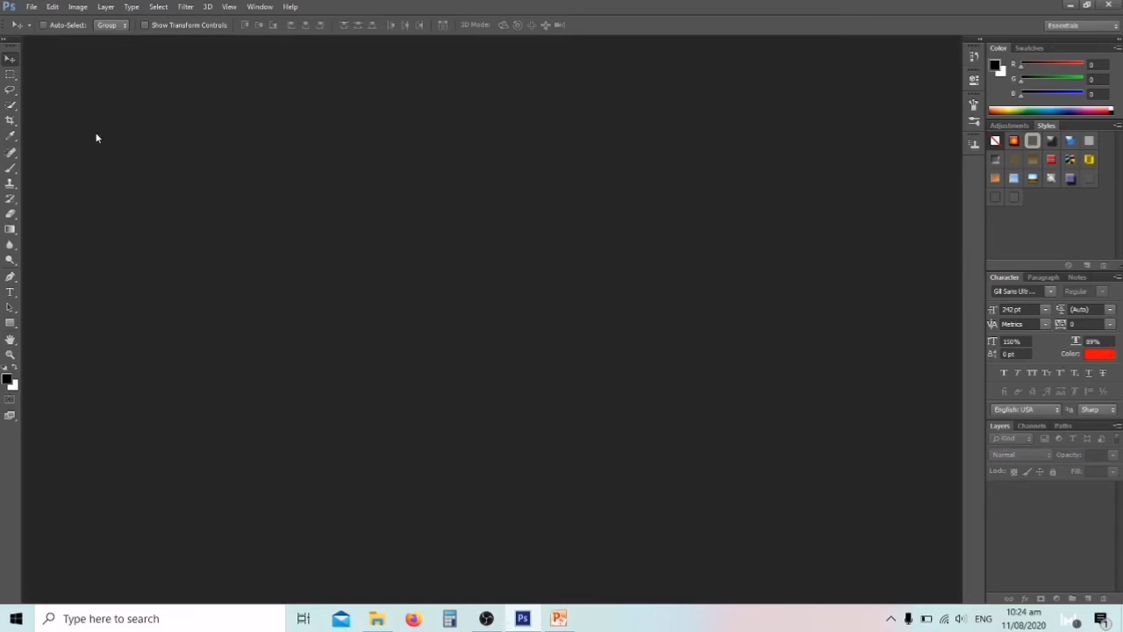
pyautogui.click(32, 8)
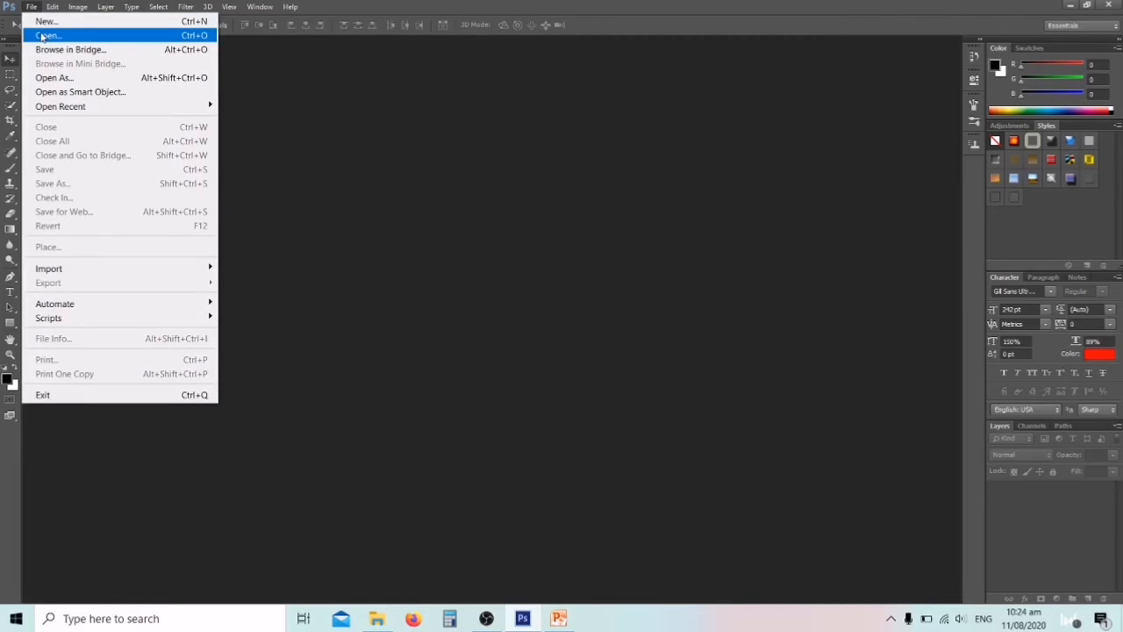
pyautogui.click(42, 36)
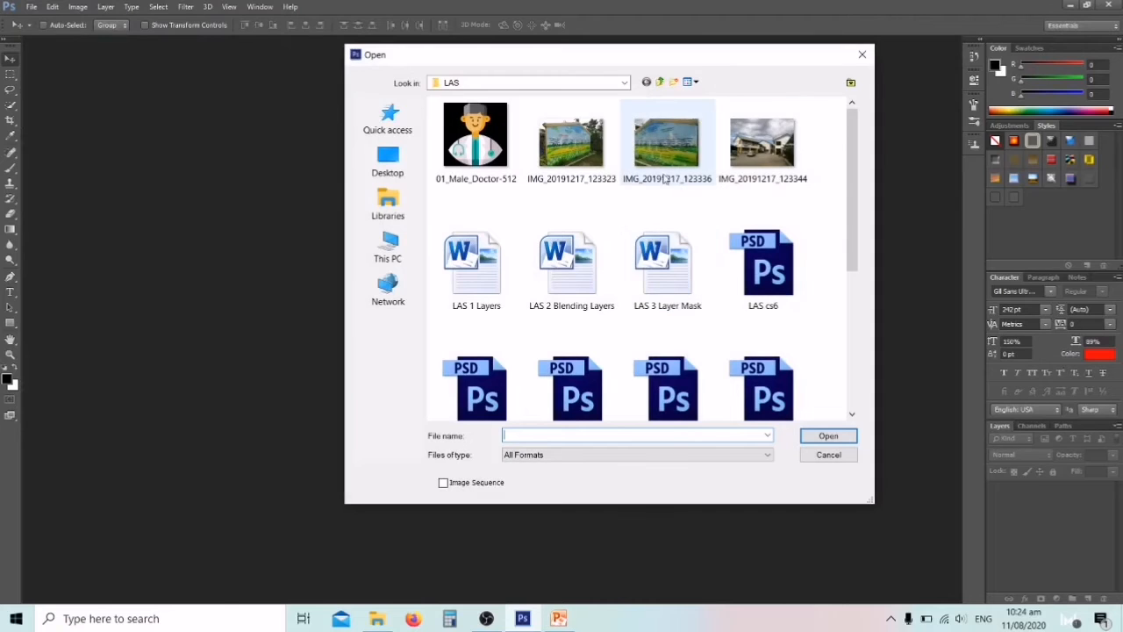
pyautogui.click(666, 175)
pyautogui.keyDown('ctrl'); pyautogui.click(762, 176); pyautogui.keyUp('ctrl')
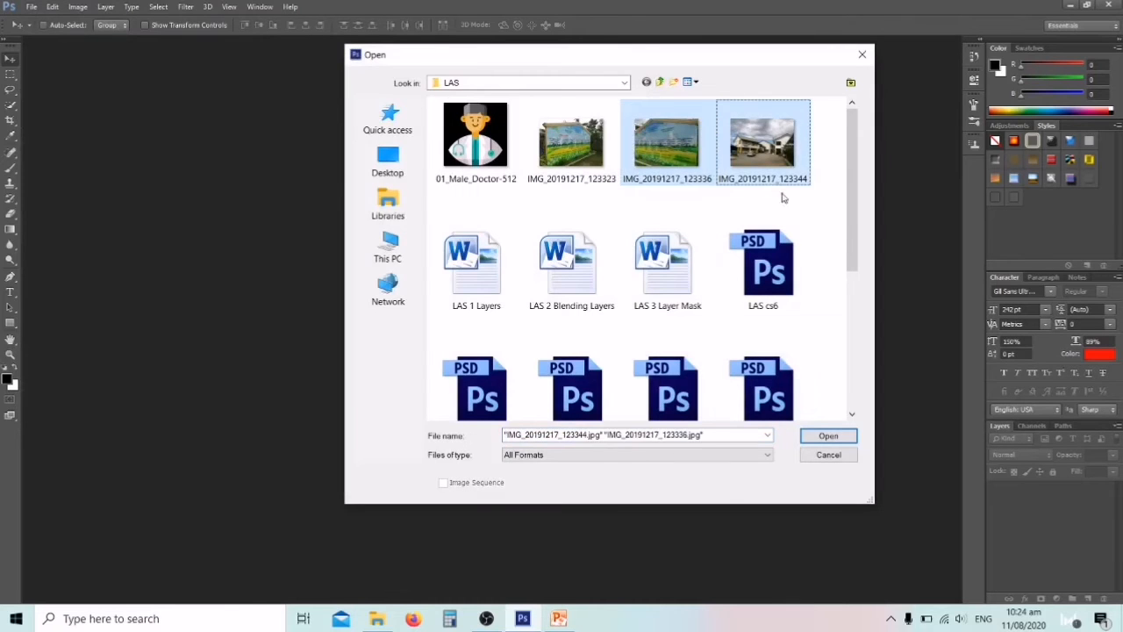
pyautogui.click(829, 436)
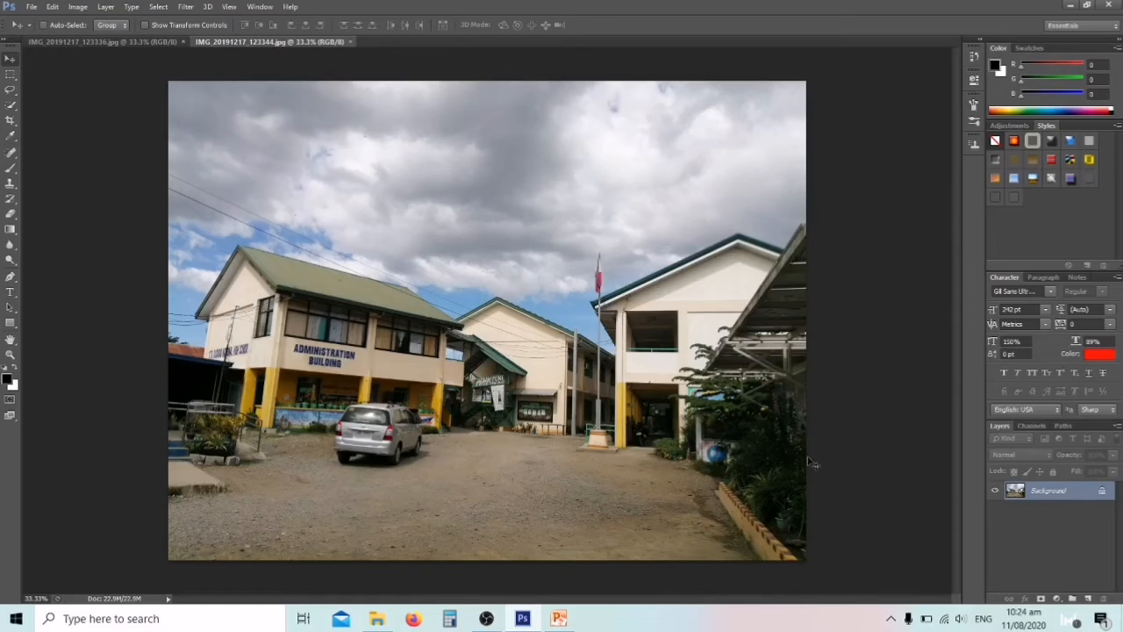
# Step: Convert the school photo's locked background into Layer 0 and move it into IMG_20191217_123336, aligned to cover the whole mural
pyautogui.doubleClick(1078, 498)
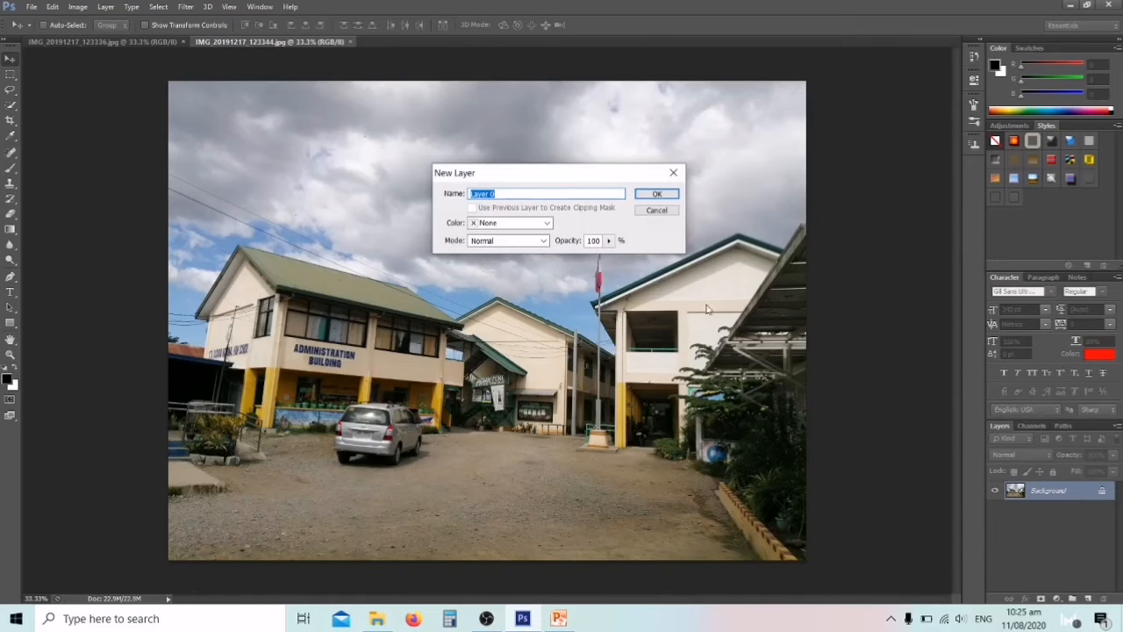
pyautogui.click(672, 194)
pyautogui.moveTo(523, 363); pyautogui.dragTo(149, 46)
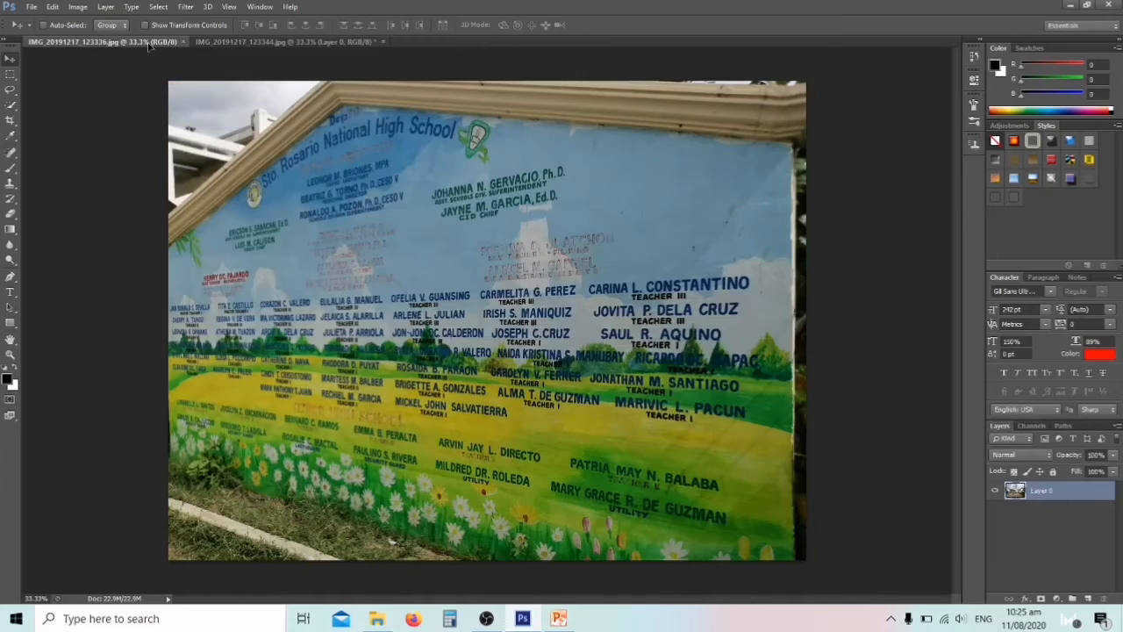
pyautogui.moveTo(232, 111); pyautogui.dragTo(518, 321)
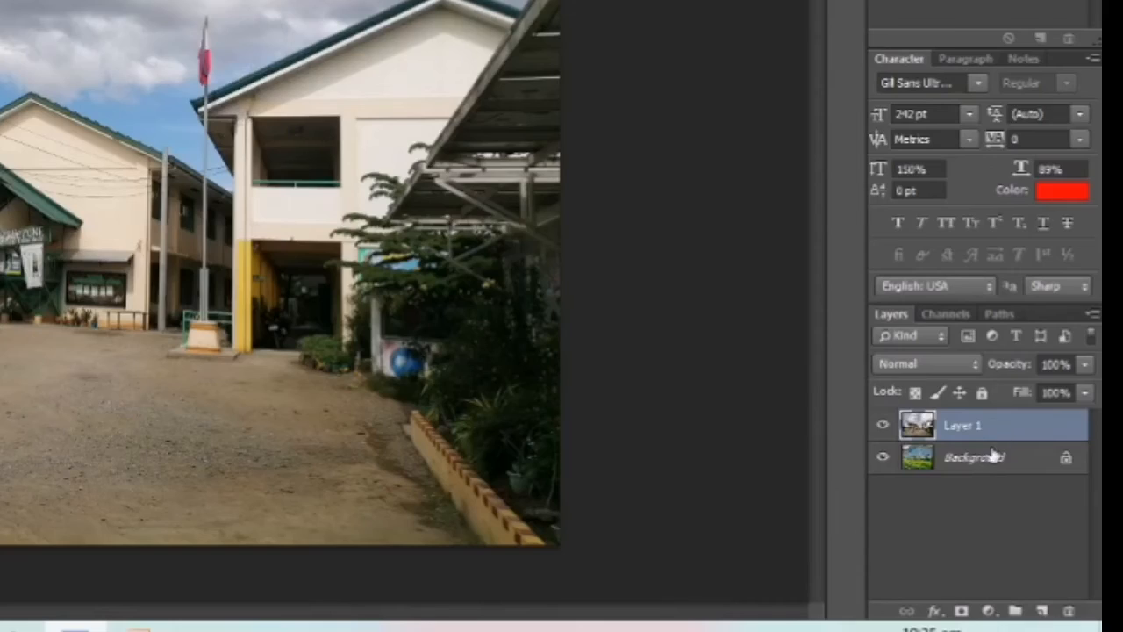
# Step: Convert the mural's locked background into a regular layer and rename it "Background Layer"
pyautogui.click(992, 460)
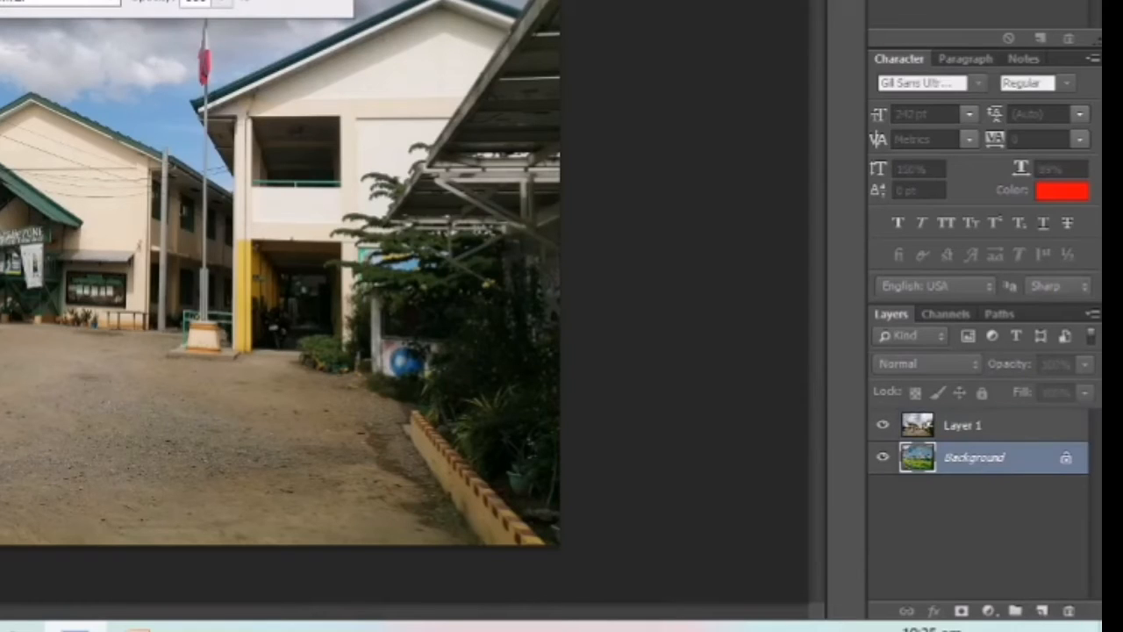
pyautogui.press('Return')
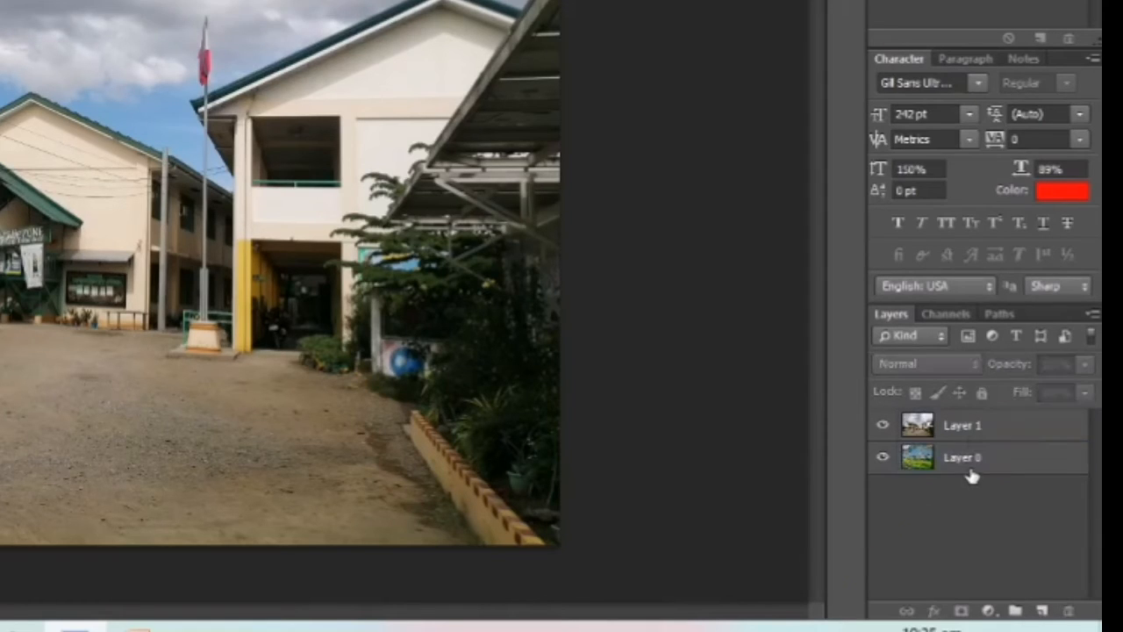
pyautogui.doubleClick(969, 459)
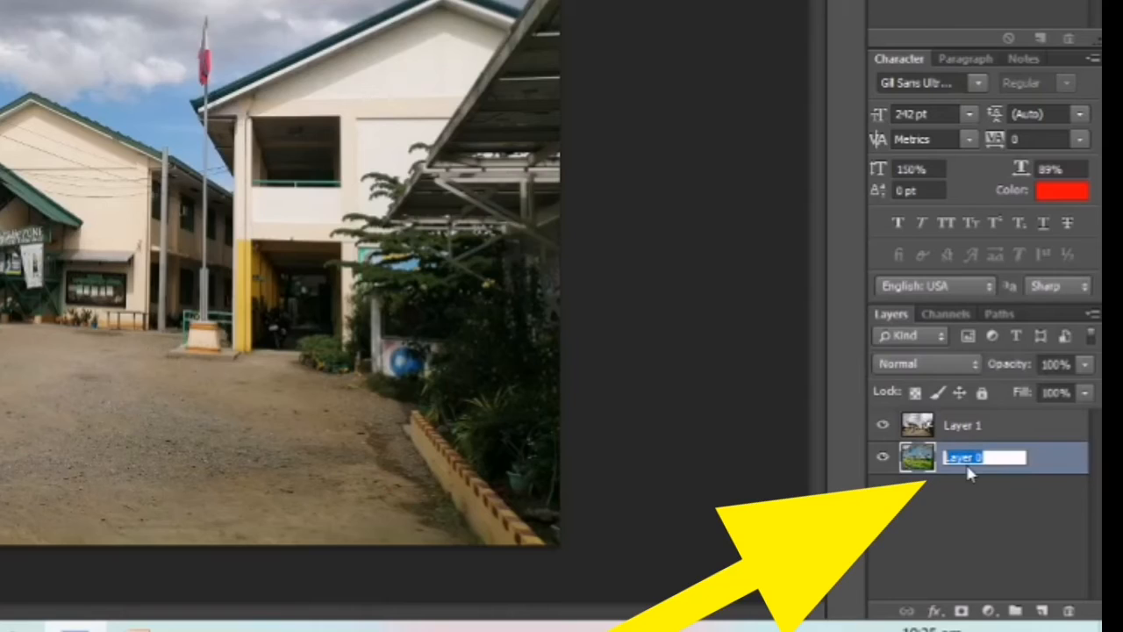
pyautogui.write('Back')
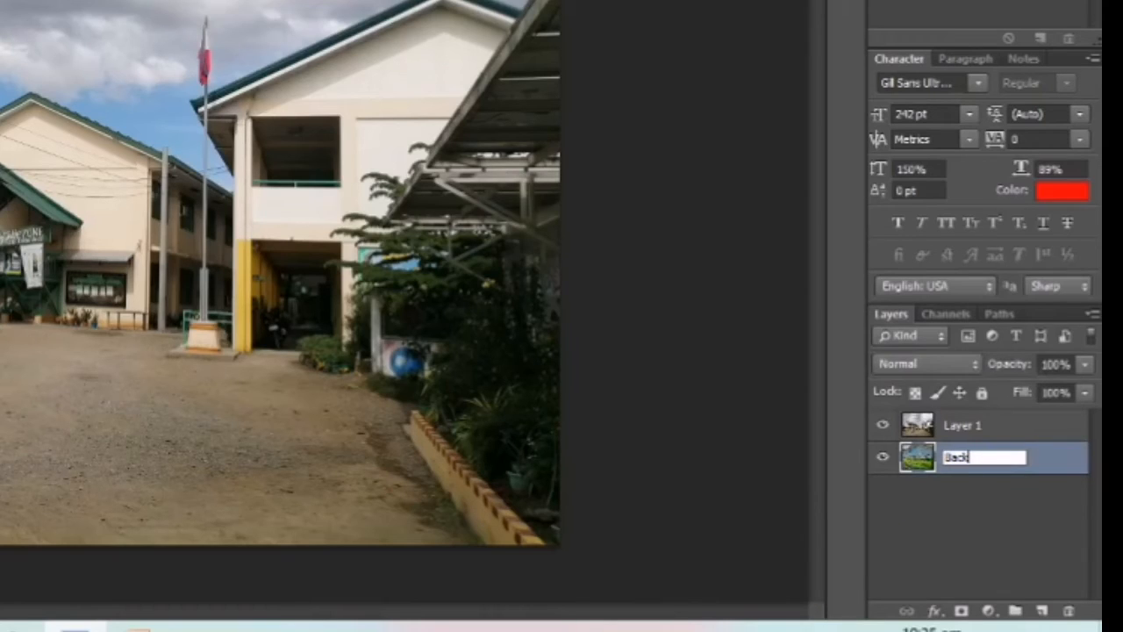
pyautogui.write('ground Layer')
pyautogui.press('BackSpace')
pyautogui.press('BackSpace')
pyautogui.press('BackSpace')
pyautogui.write('yer')
pyautogui.press('Return')
# Step: Rename the school photo's layer, Layer 1, as "Foreground Layer"
pyautogui.doubleClick(969, 429)
pyautogui.write('Foreground Layer')
pyautogui.click(1029, 492)
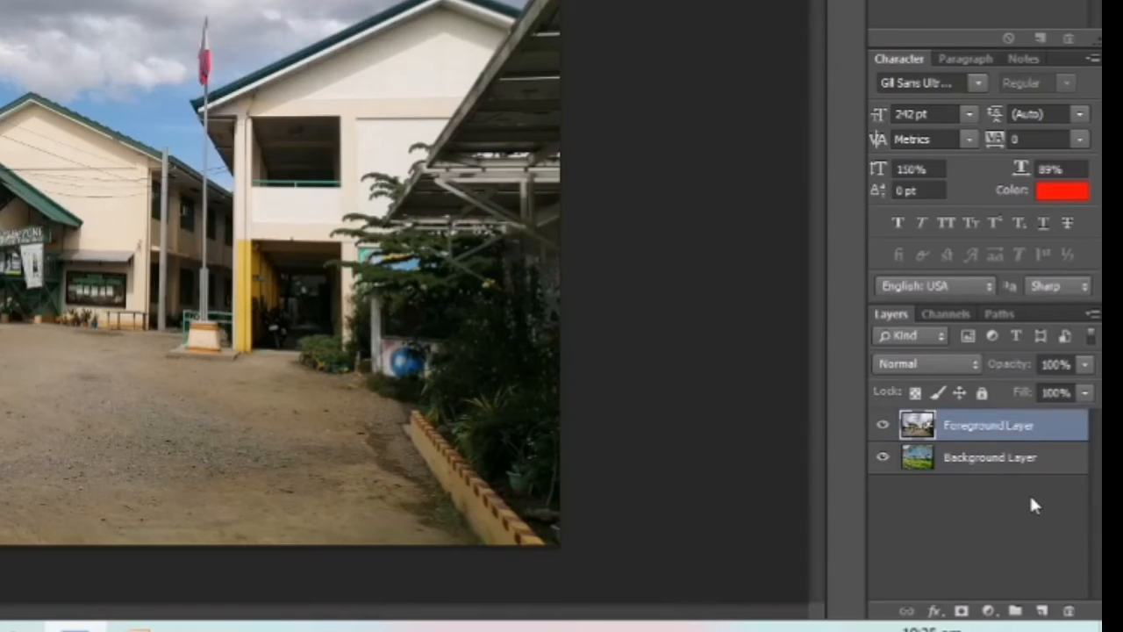
# Step: Hide and reshow the Foreground Layer to check the mural beneath, and add a layer mask to the Foreground Layer
pyautogui.click(883, 426)
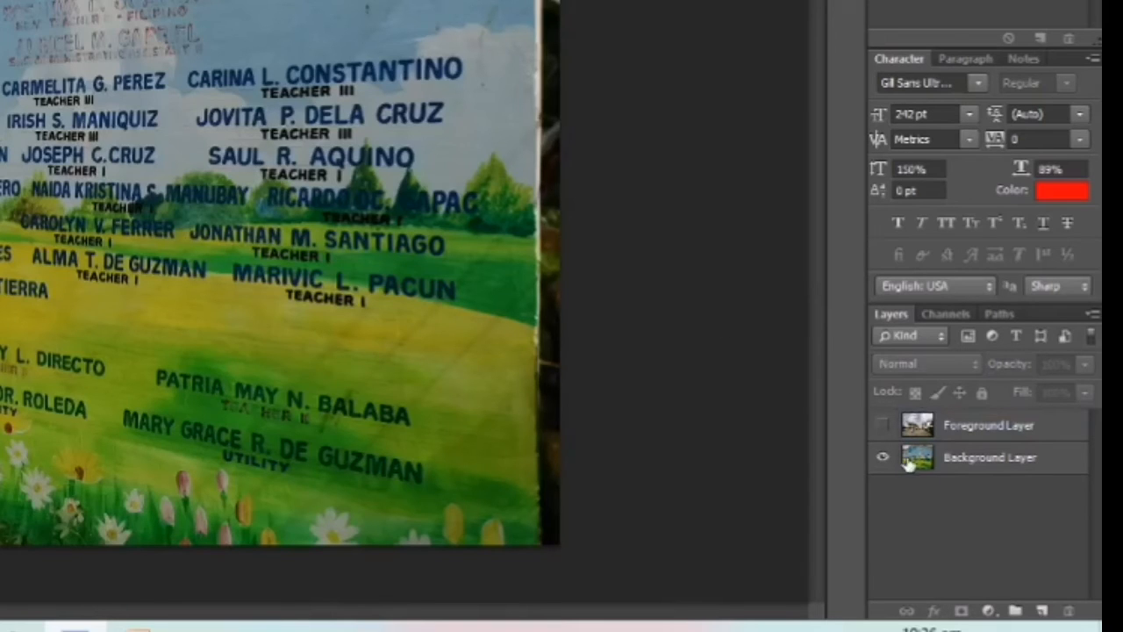
pyautogui.click(883, 425)
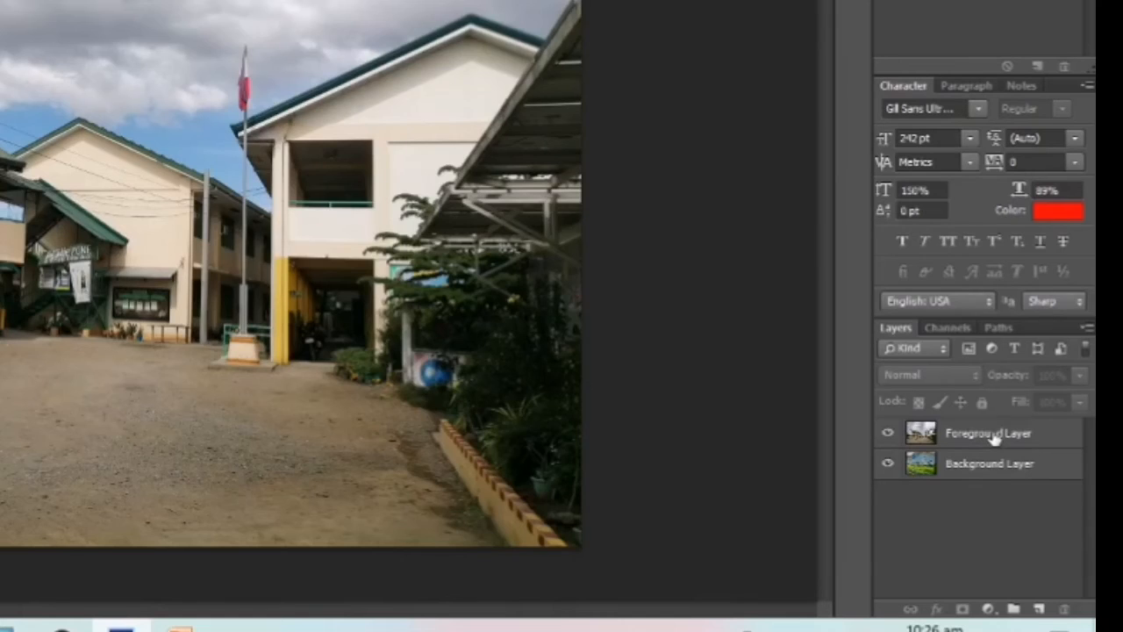
pyautogui.click(991, 434)
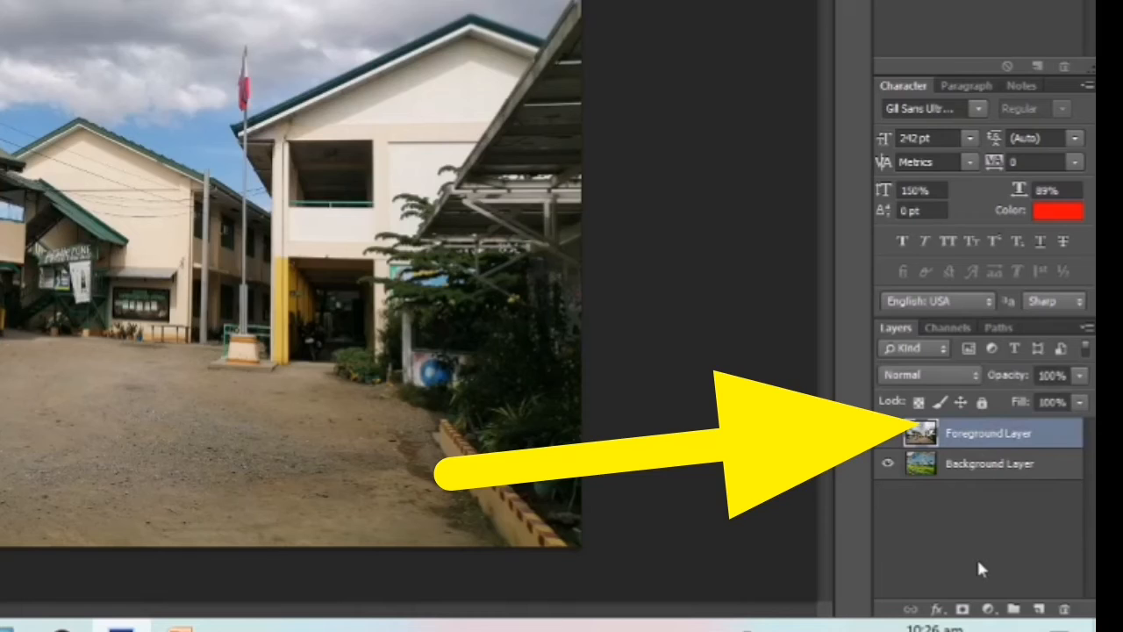
pyautogui.click(963, 609)
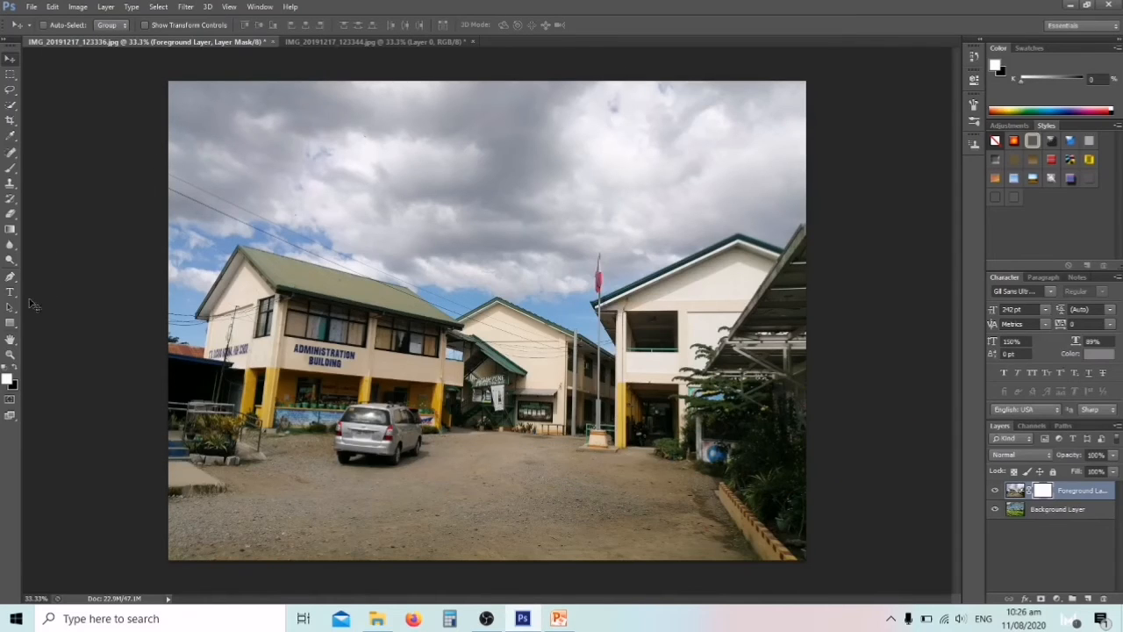
# Step: Erase the upper sky on the Foreground Layer's mask with the Eraser tool, revealing the mural above the school buildings
pyautogui.click(10, 213)
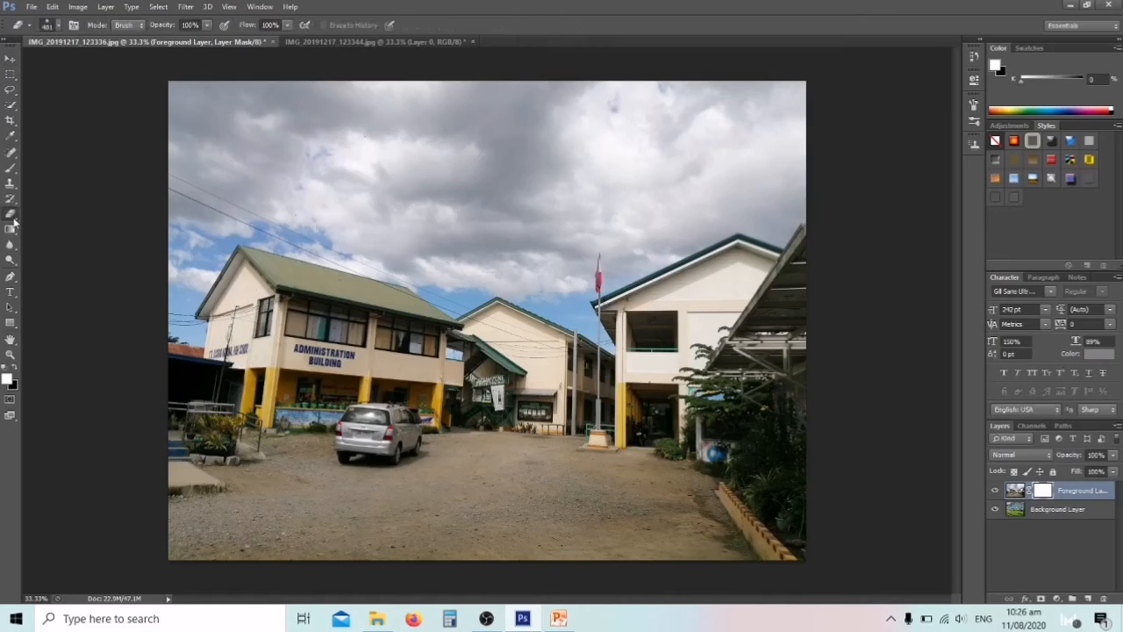
pyautogui.moveTo(180, 122)
pyautogui.mouseDown()
pyautogui.moveTo(201, 99)
pyautogui.moveTo(266, 92)
pyautogui.moveTo(705, 110)
pyautogui.moveTo(808, 104)
pyautogui.moveTo(175, 106)
pyautogui.moveTo(259, 100)
pyautogui.moveTo(805, 161)
pyautogui.moveTo(277, 168)
pyautogui.moveTo(173, 157)
pyautogui.moveTo(512, 189)
pyautogui.moveTo(721, 184)
pyautogui.moveTo(175, 189)
pyautogui.moveTo(510, 185)
pyautogui.moveTo(798, 115)
pyautogui.moveTo(805, 169)
pyautogui.moveTo(787, 172)
pyautogui.moveTo(656, 186)
pyautogui.moveTo(543, 170)
pyautogui.moveTo(461, 200)
pyautogui.moveTo(389, 205)
pyautogui.moveTo(186, 189)
pyautogui.mouseUp()
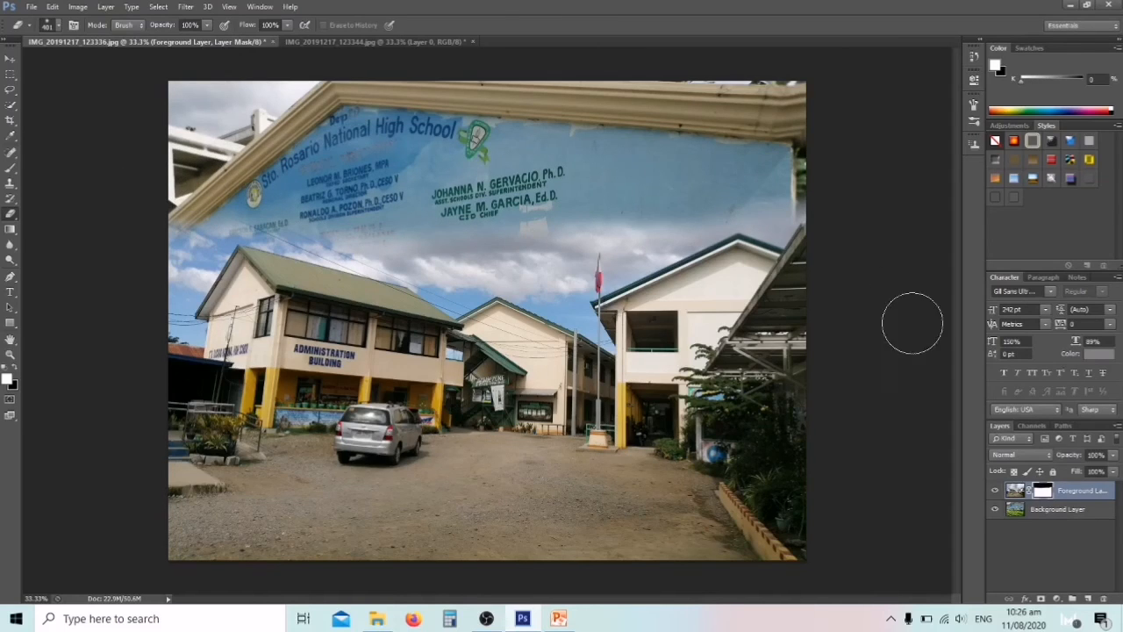
pyautogui.moveTo(820, 188)
pyautogui.mouseDown()
pyautogui.moveTo(774, 171)
pyautogui.moveTo(815, 237)
pyautogui.mouseUp()
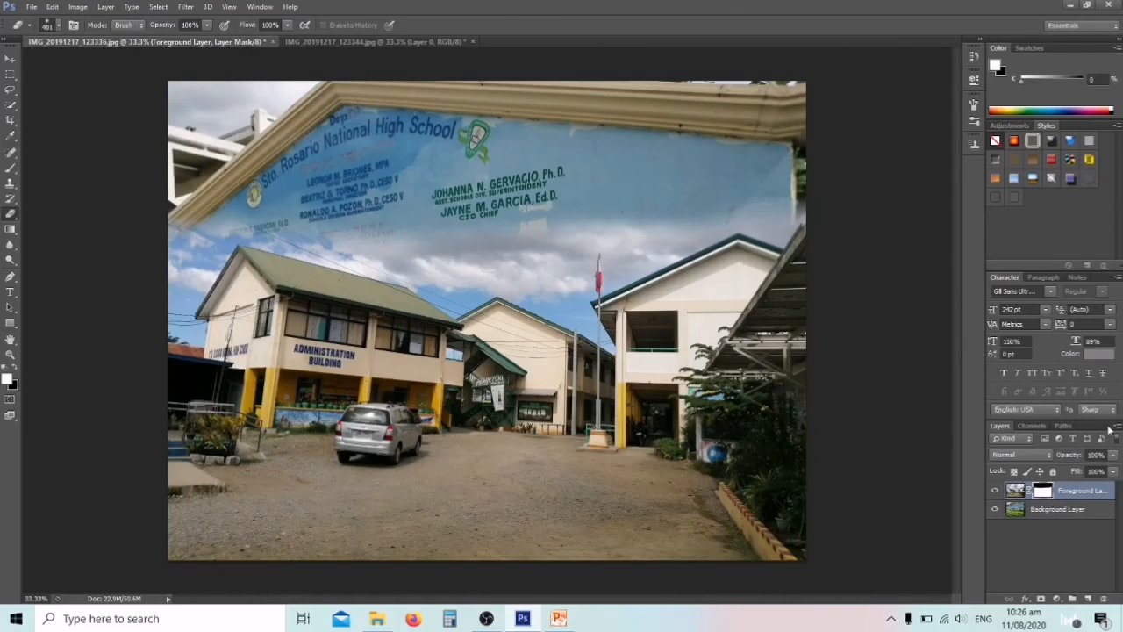